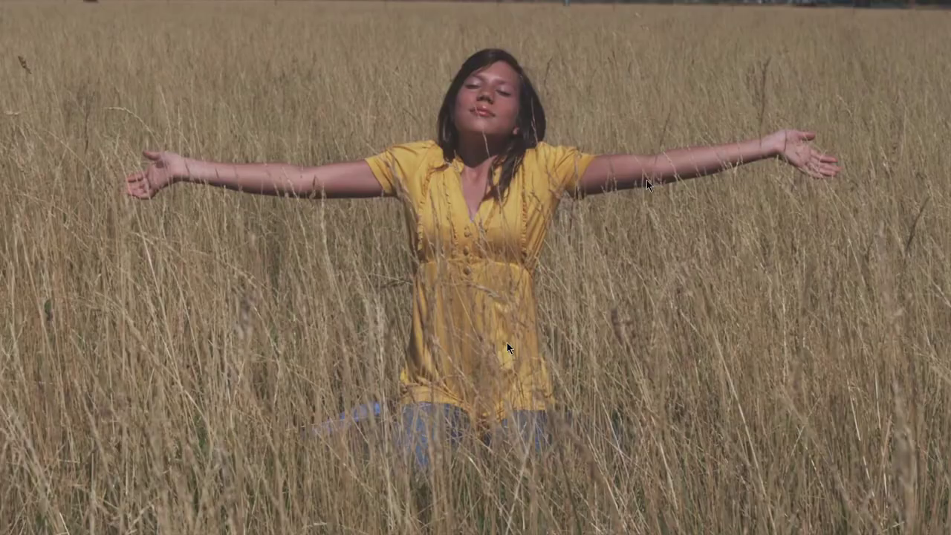
{"action": "key", "text": "ctrl+shift+f"}
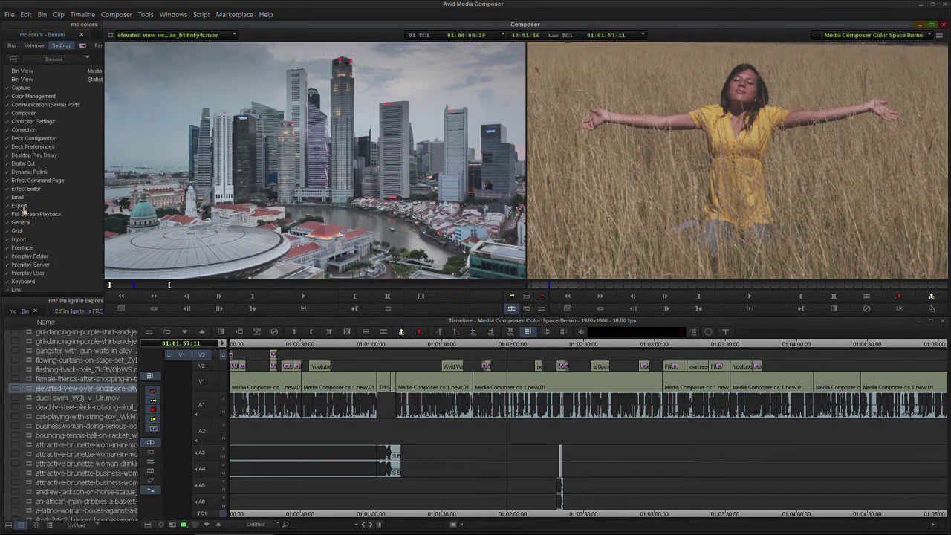
Step: Preview the record monitor full screen, then review export color-level options and cancel them
{"action": "double_click", "coordinate": [21, 206]}
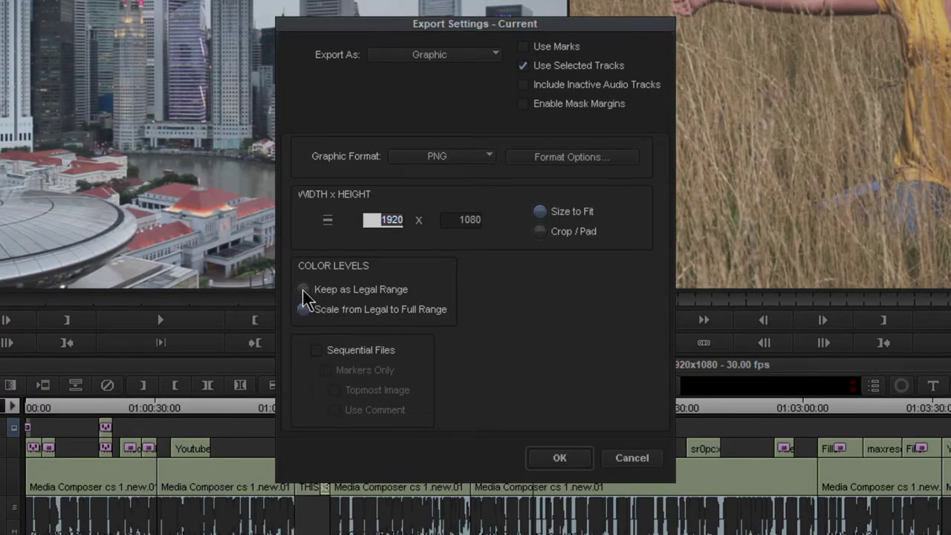
{"action": "left_click", "coordinate": [303, 289]}
{"action": "left_click", "coordinate": [303, 309]}
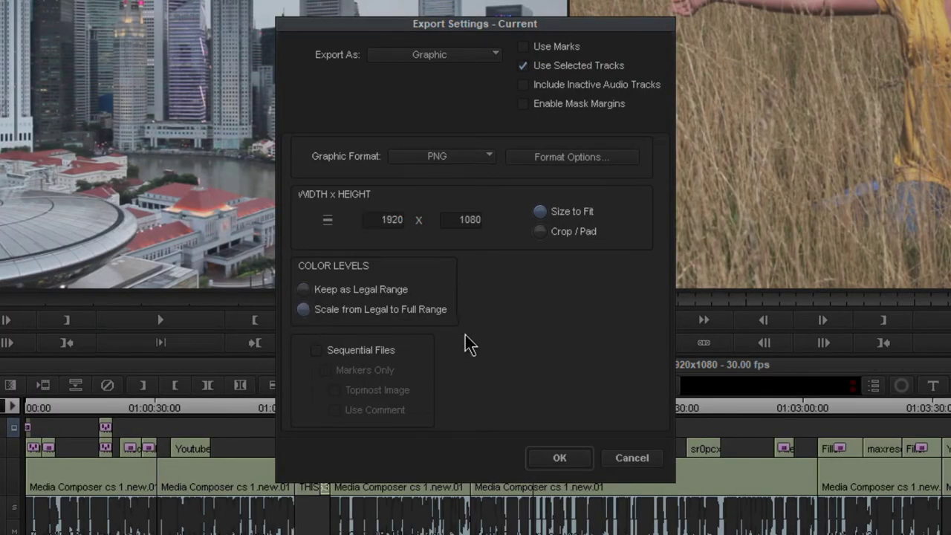
{"action": "left_click", "coordinate": [635, 459]}
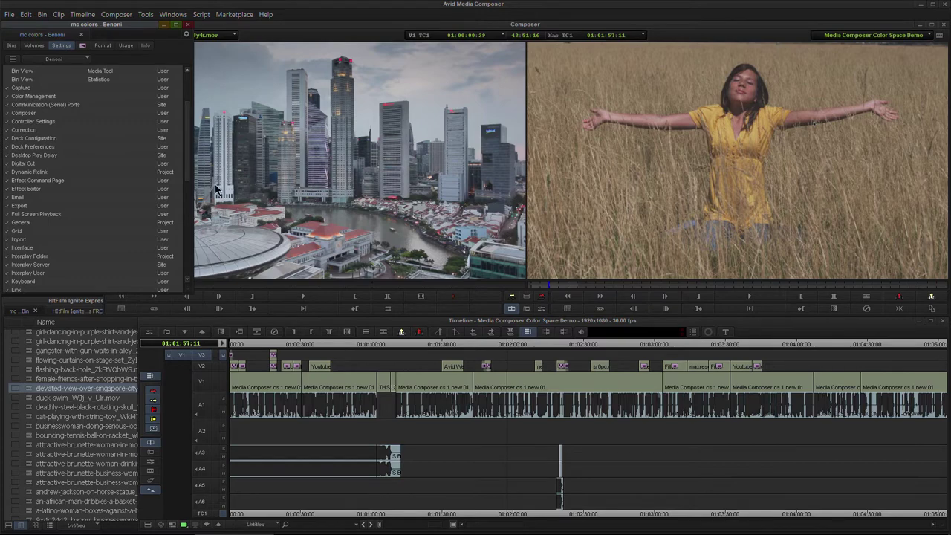
Step: Widen the source monitor and set its display color space to REC709 [full range], then return to the Settings list
{"action": "left_click_drag", "start_coordinate": [194, 216], "coordinate": [104, 216]}
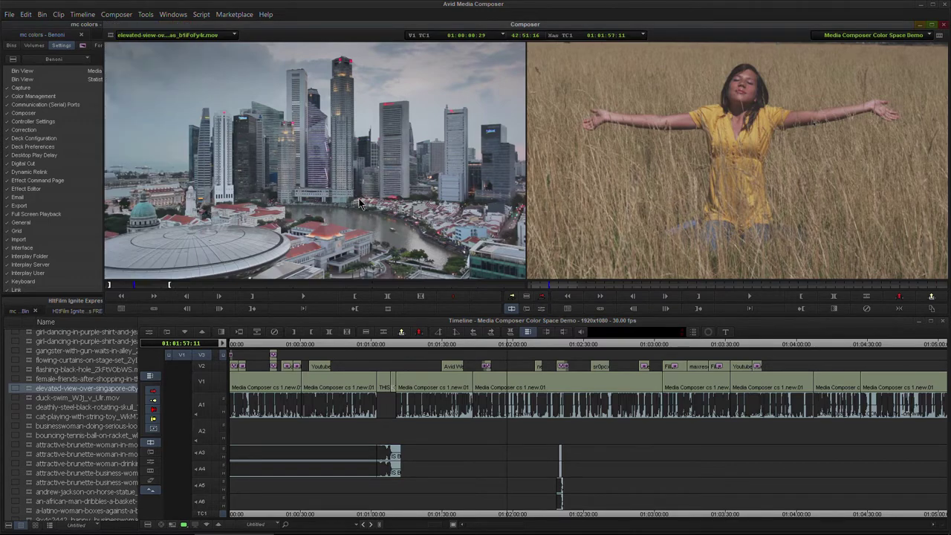
{"action": "right_click", "coordinate": [271, 143]}
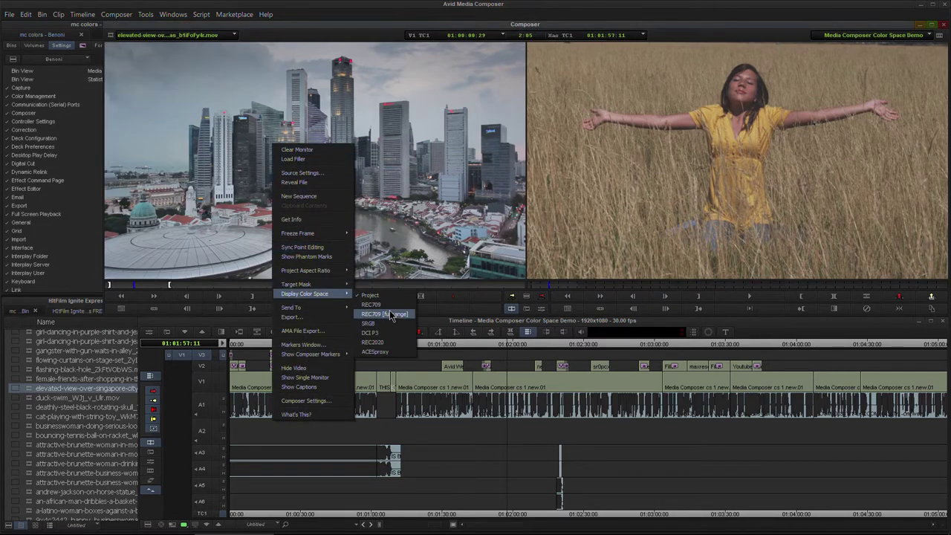
{"action": "left_click", "coordinate": [390, 315]}
{"action": "right_click", "coordinate": [356, 199]}
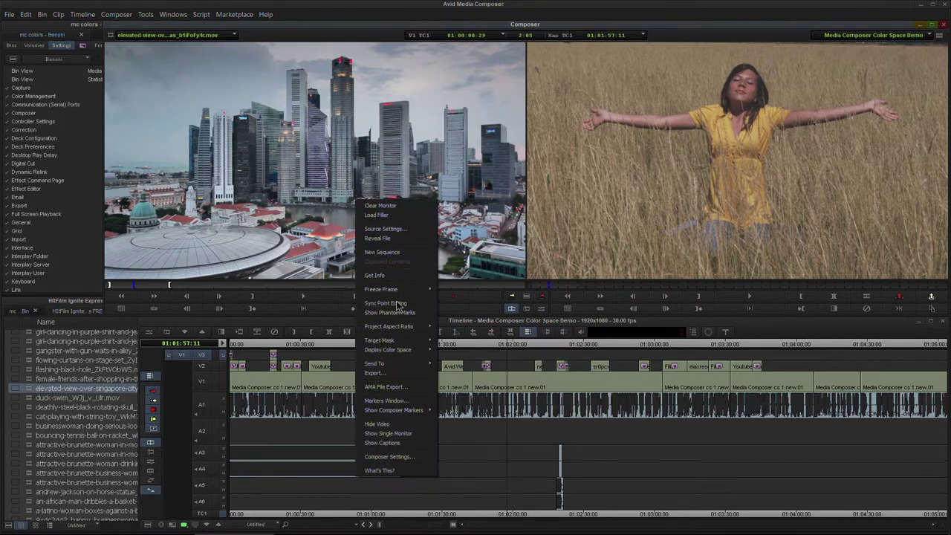
{"action": "mouse_move", "coordinate": [402, 351]}
{"action": "left_click", "coordinate": [453, 355]}
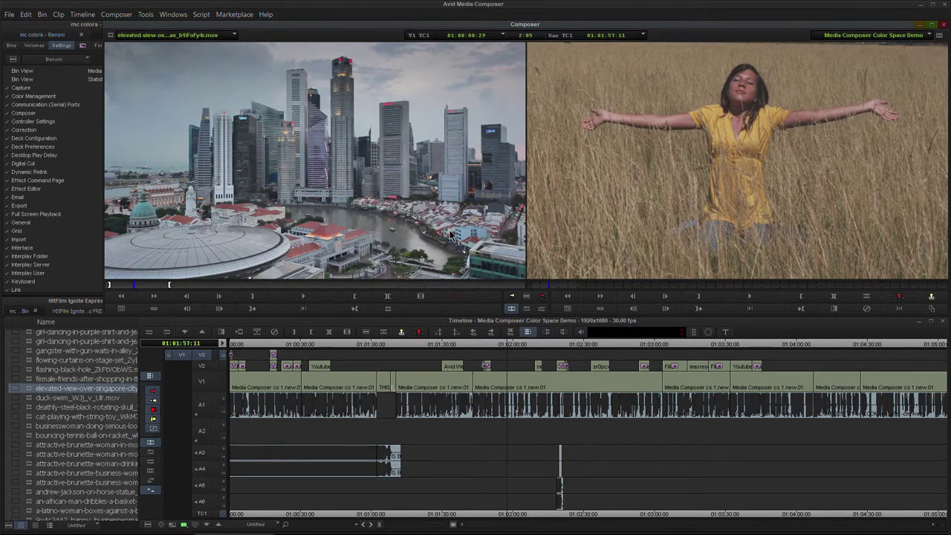
{"action": "left_click", "coordinate": [54, 215]}
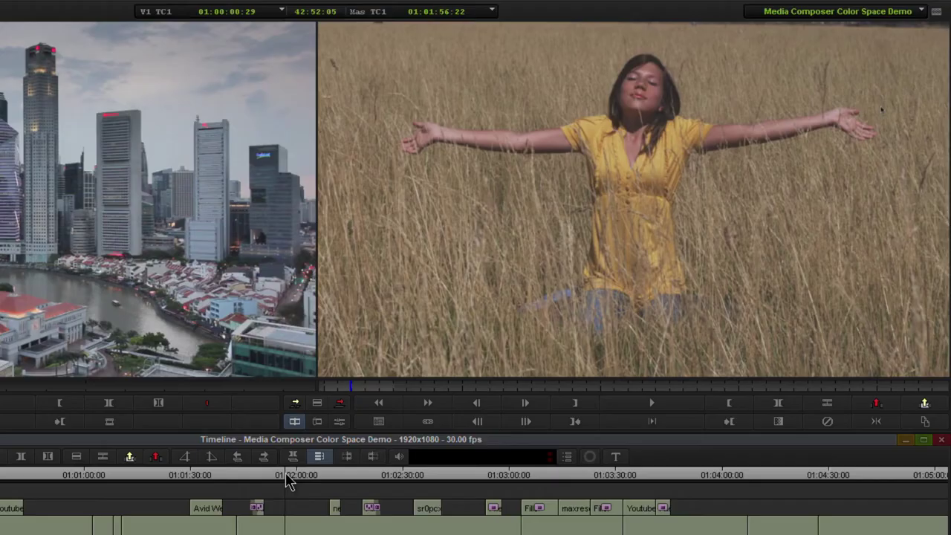
Step: Preview the black-and-white frame at 01:02:20 in full-screen playback
{"action": "left_click_drag", "start_coordinate": [505, 342], "coordinate": [559, 342]}
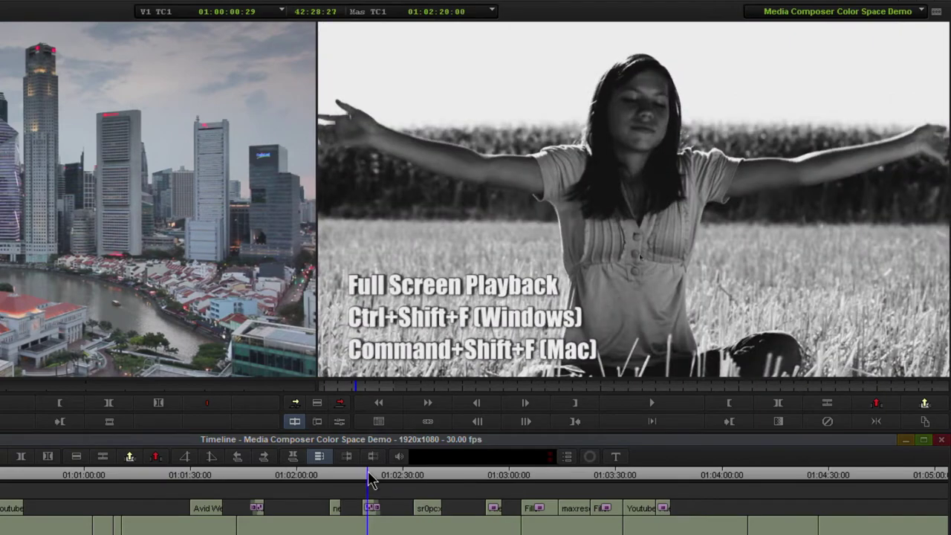
{"action": "key", "text": "ctrl+shift+f"}
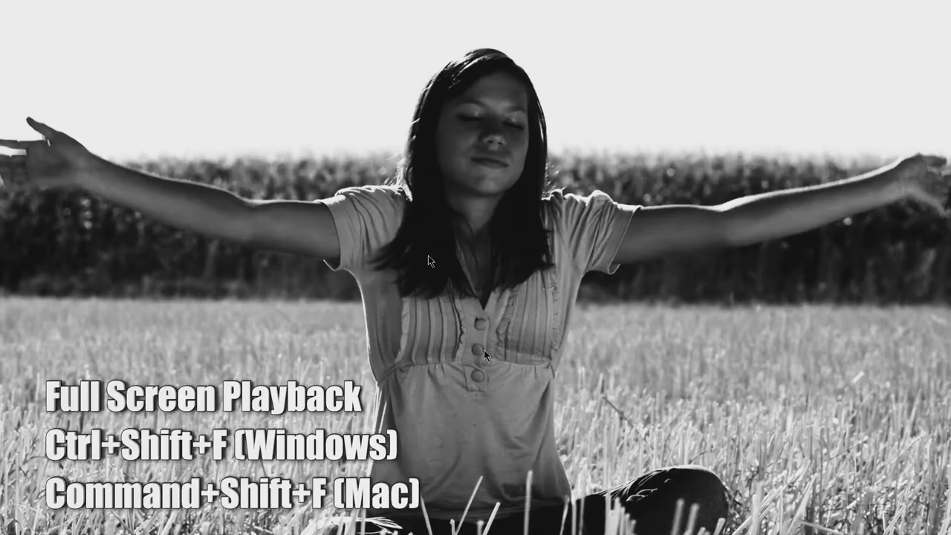
{"action": "key", "text": "ctrl+shift+f"}
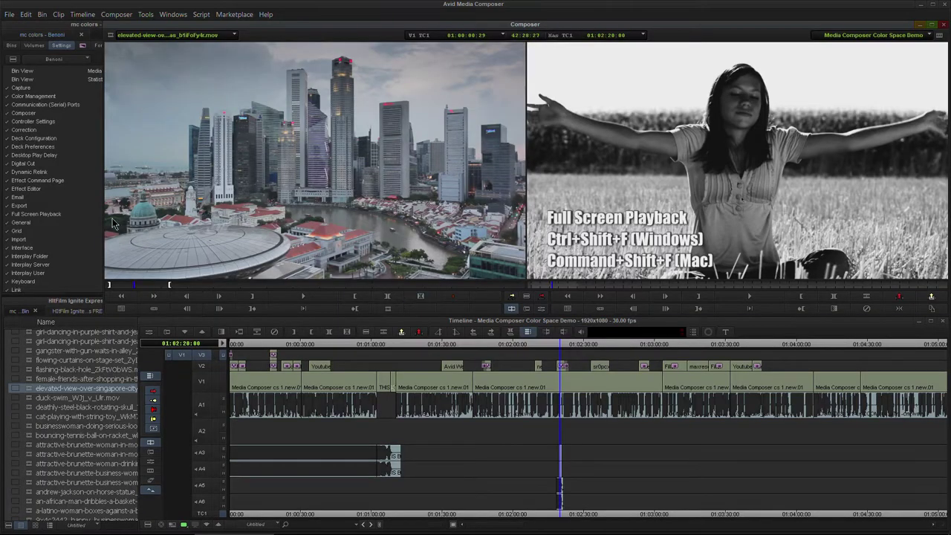
Step: Open the Full Screen Playback settings from the Settings list
{"action": "left_click", "coordinate": [118, 15]}
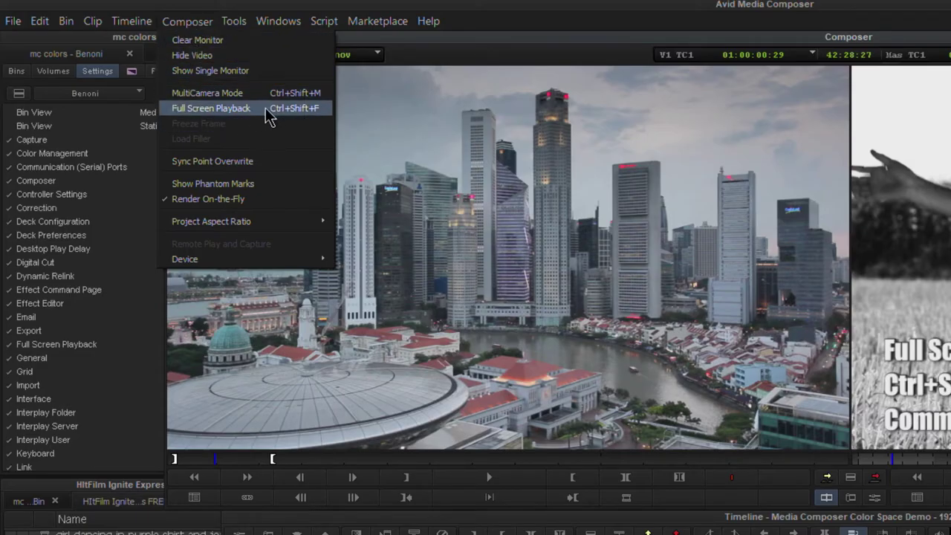
{"action": "left_click", "coordinate": [75, 346]}
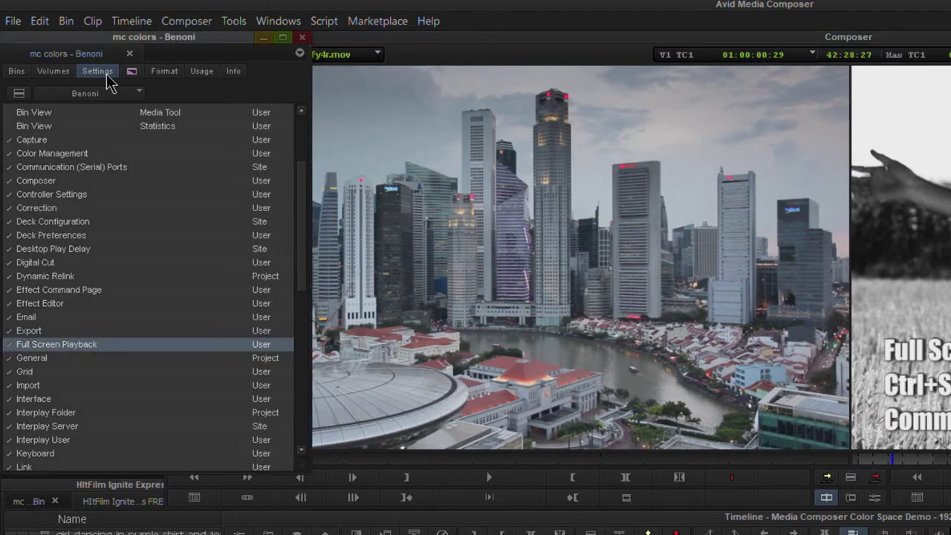
{"action": "double_click", "coordinate": [63, 348]}
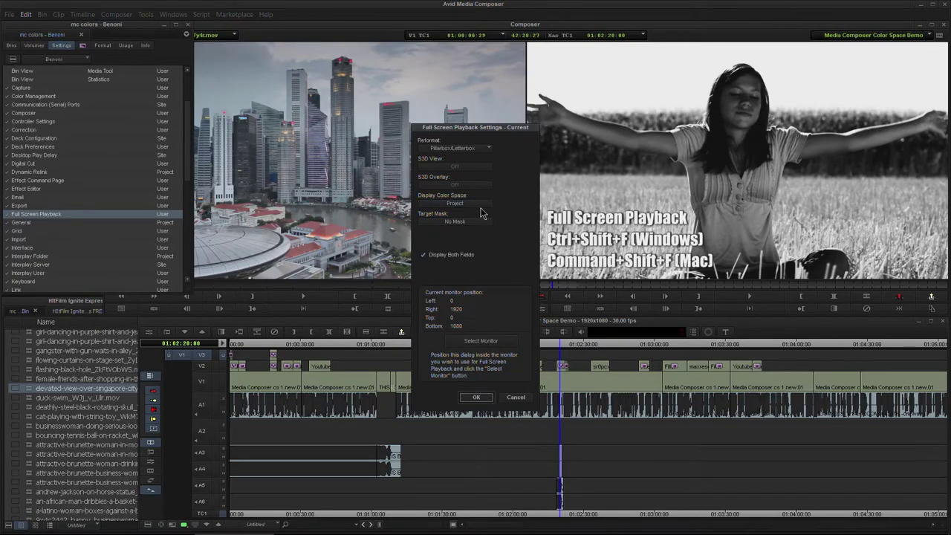
Step: Set the full-screen display color space to REC709 and confirm
{"action": "left_click", "coordinate": [454, 203]}
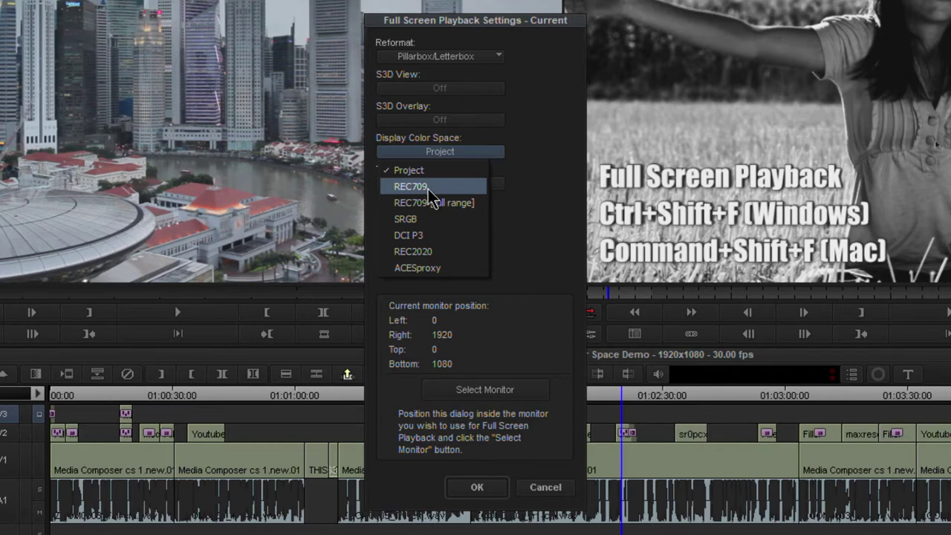
{"action": "left_click", "coordinate": [430, 191]}
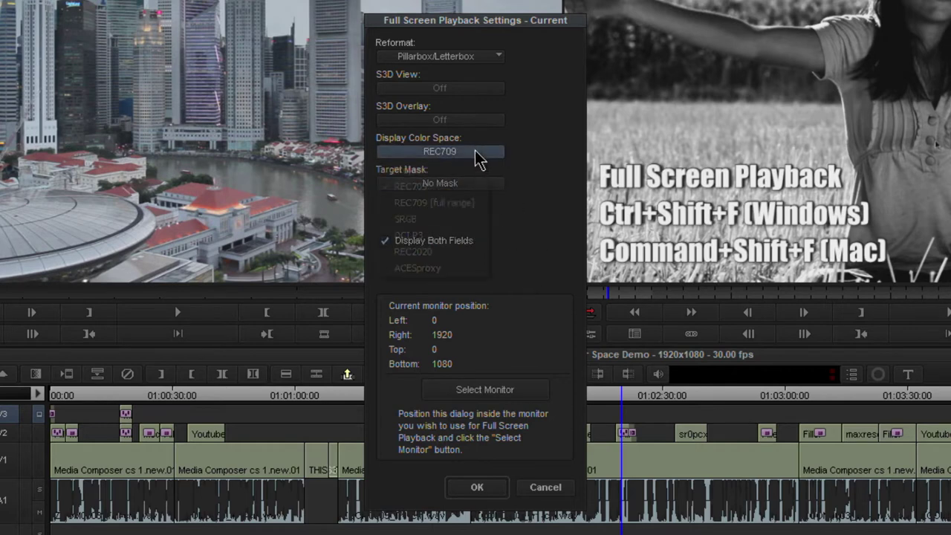
{"action": "left_click", "coordinate": [479, 159]}
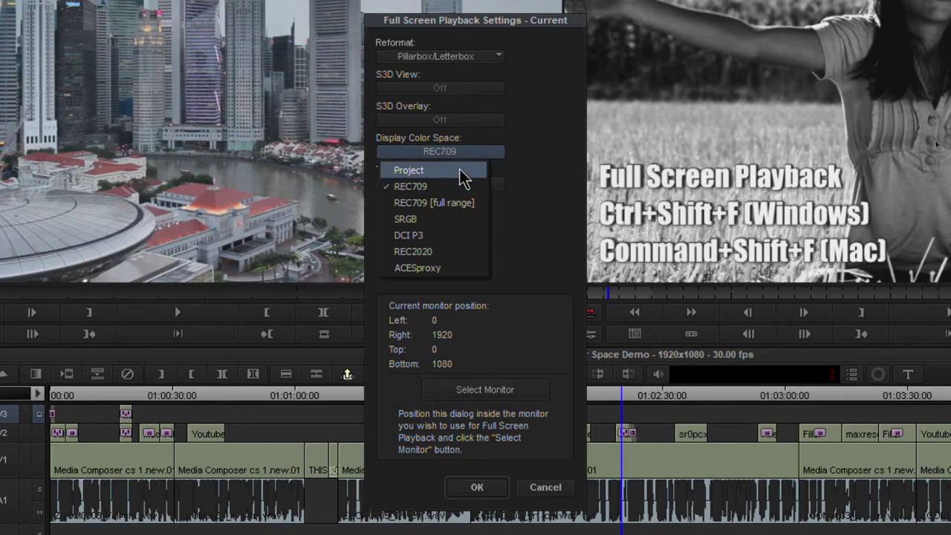
{"action": "left_click", "coordinate": [425, 186]}
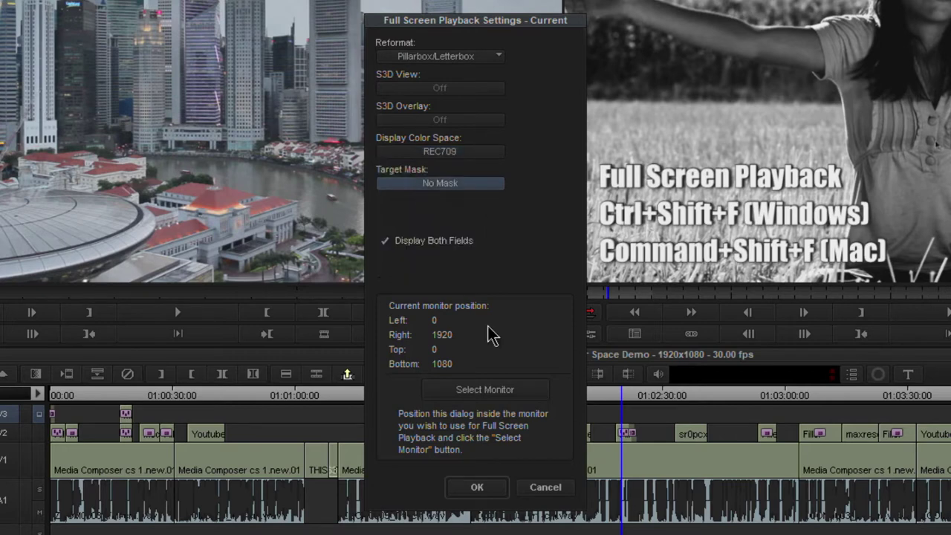
{"action": "left_click", "coordinate": [479, 488]}
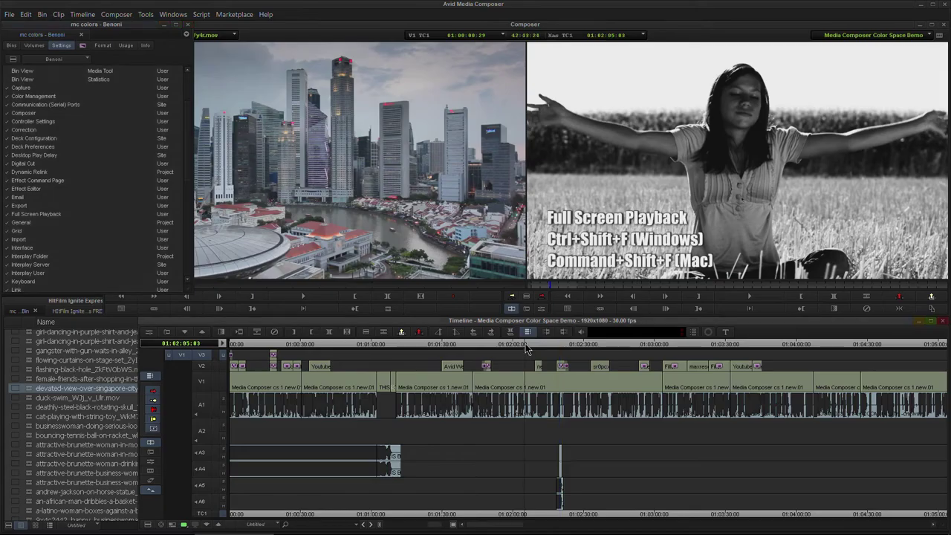
Step: Preview the yellow-dress shot at 01:01:52:28 full screen and reopen Full Screen Playback settings
{"action": "left_click_drag", "start_coordinate": [526, 349], "coordinate": [498, 349]}
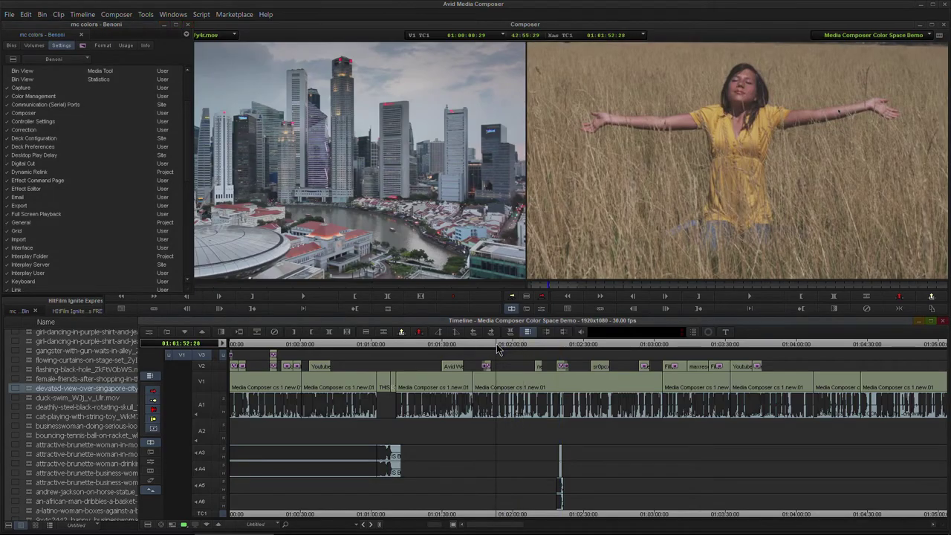
{"action": "key", "text": "ctrl+shift+f"}
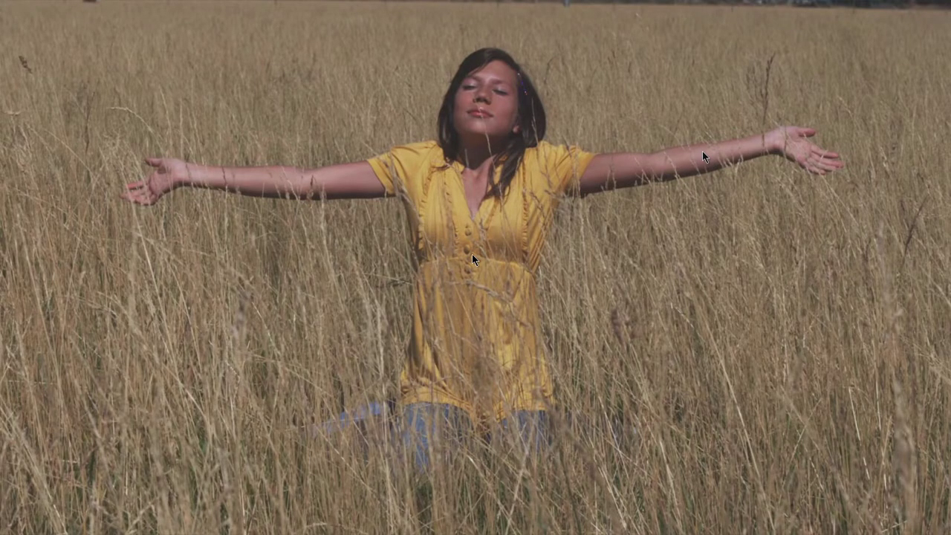
{"action": "key", "text": "ctrl+shift+f"}
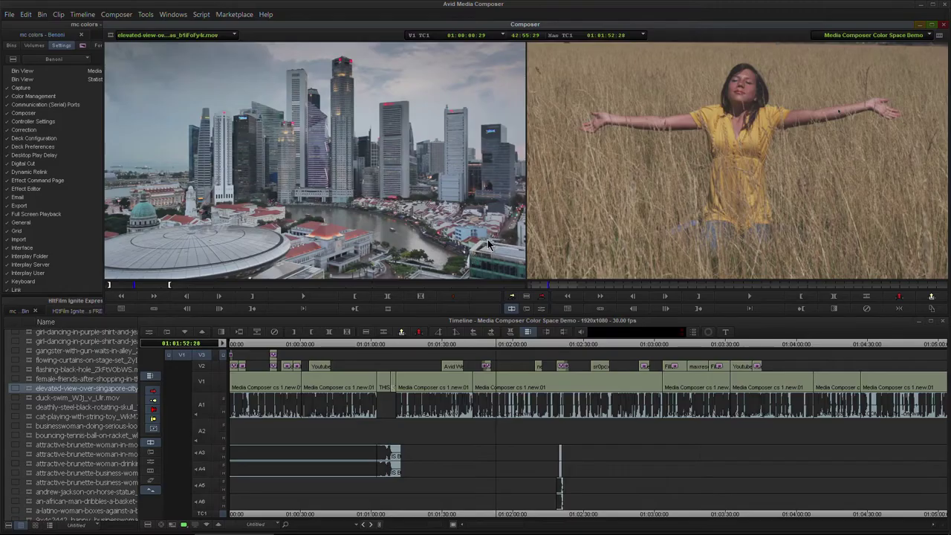
{"action": "double_click", "coordinate": [38, 215]}
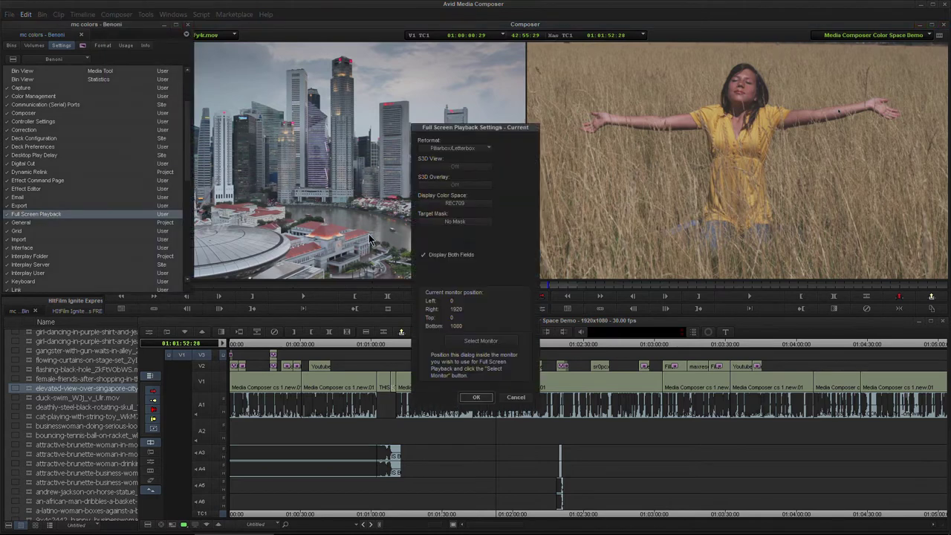
Step: Set the full-screen display color space to REC709 [full range] and confirm
{"action": "left_click", "coordinate": [456, 203]}
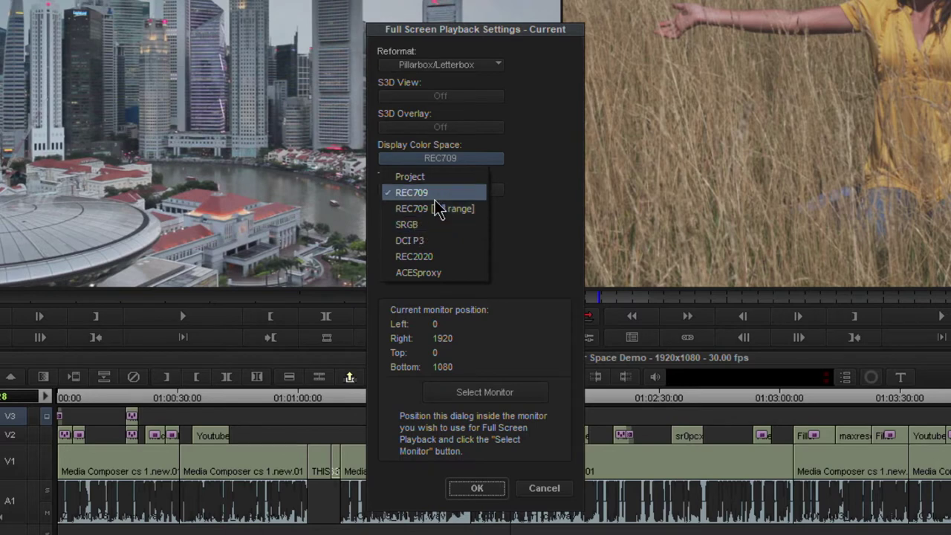
{"action": "left_click", "coordinate": [438, 209]}
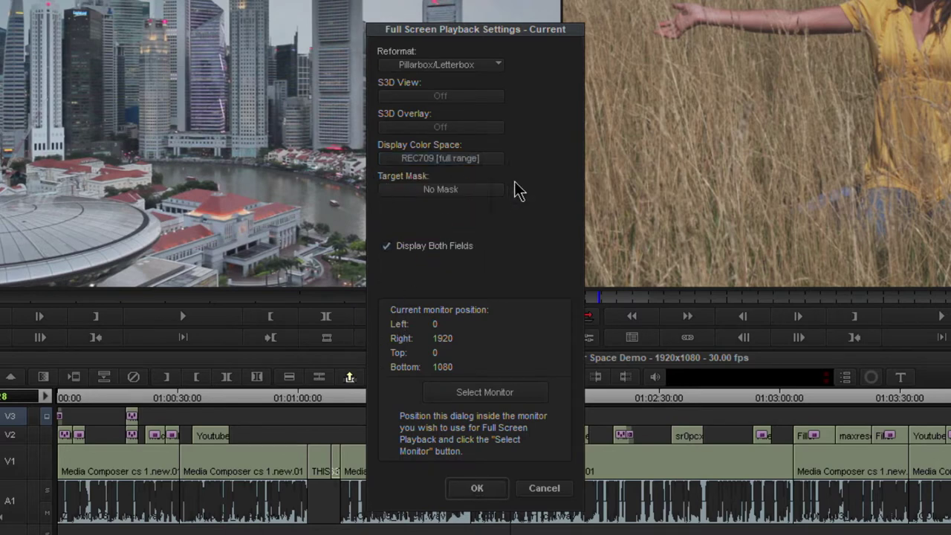
{"action": "left_click", "coordinate": [469, 488]}
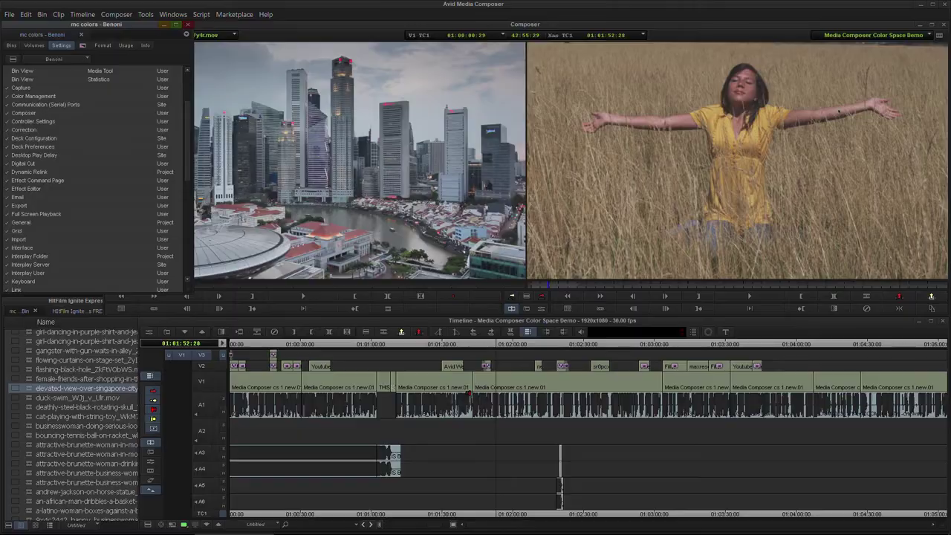
Step: Test full-screen playback, then play the sequence from near 01:02:00
{"action": "key", "text": "ctrl+shift+f"}
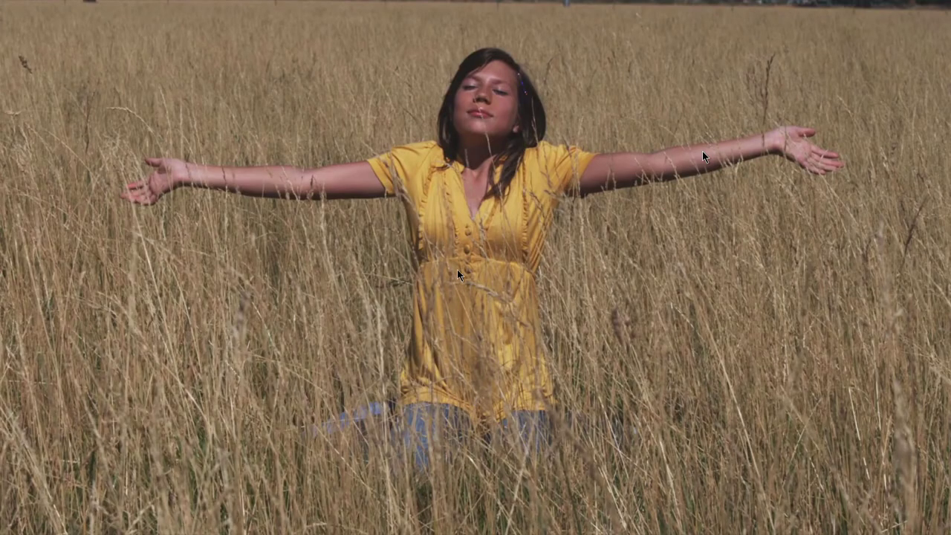
{"action": "key", "text": "ctrl+shift+f"}
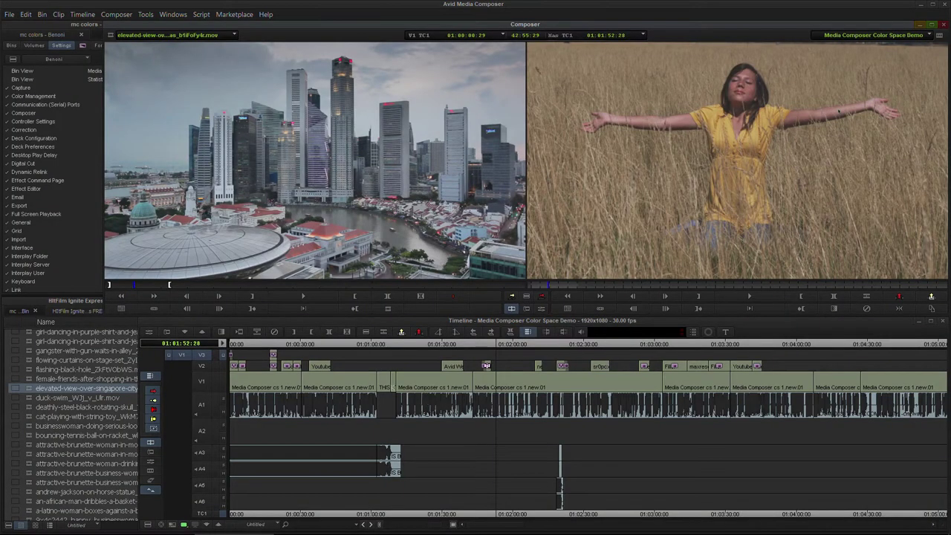
{"action": "left_click", "coordinate": [524, 346]}
{"action": "key", "text": "space"}
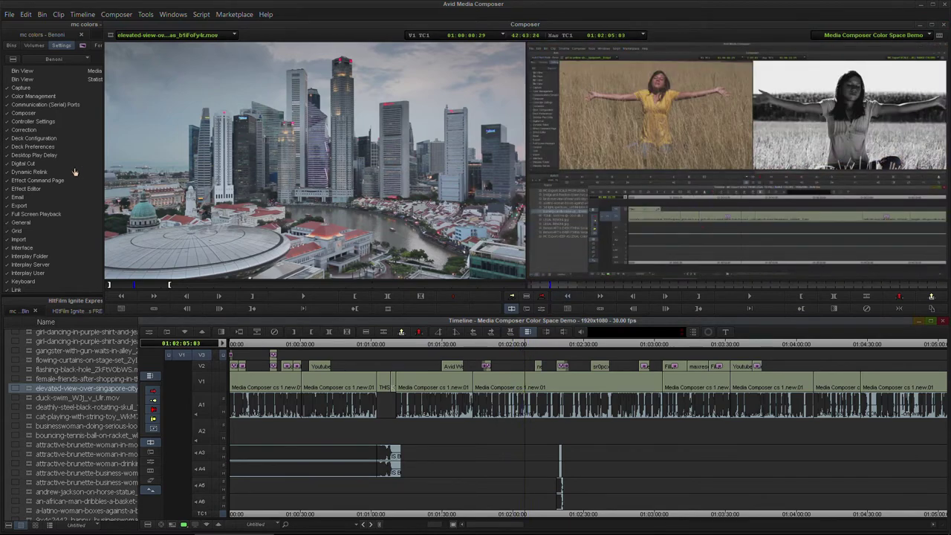
Step: Switch full-screen display color space to standard REC709, enlarge the timeline, and reopen Export Settings
{"action": "left_click", "coordinate": [52, 215]}
{"action": "double_click", "coordinate": [52, 215]}
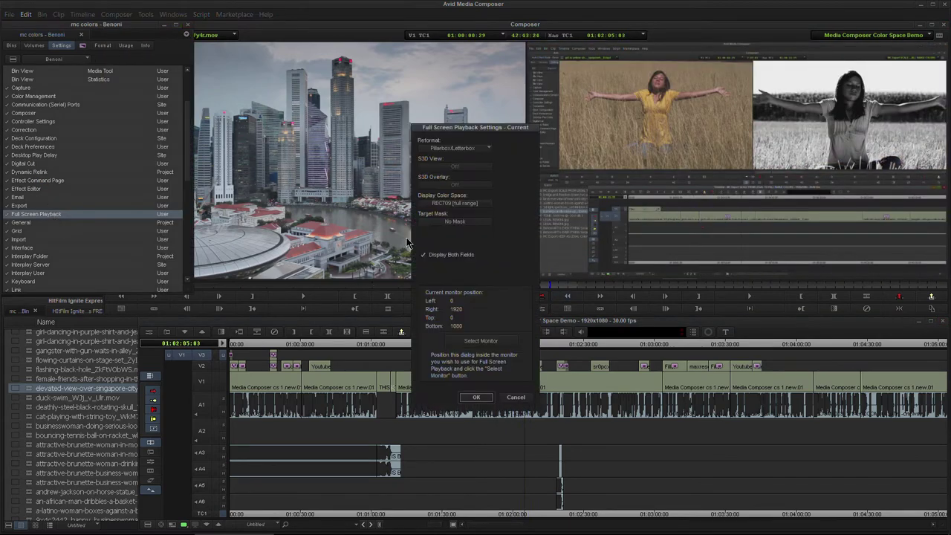
{"action": "left_click", "coordinate": [442, 205]}
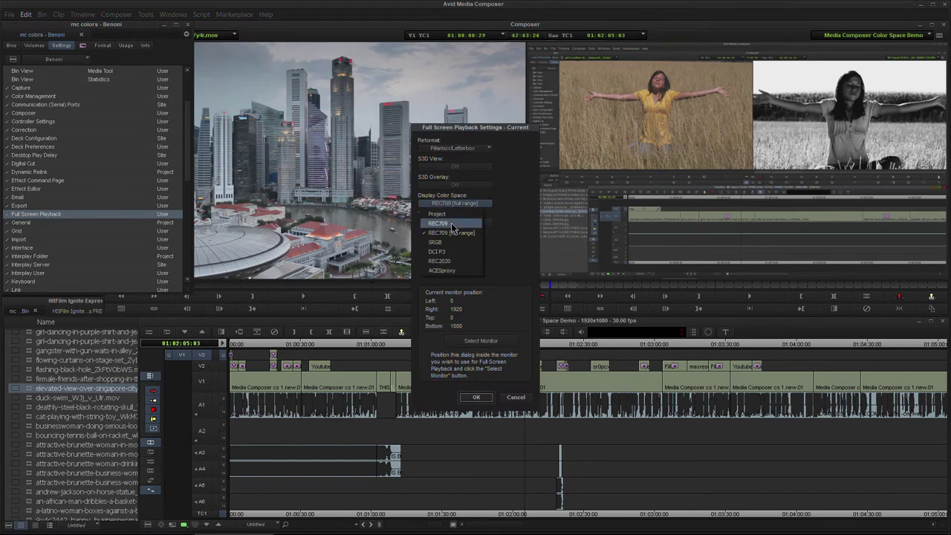
{"action": "left_click", "coordinate": [450, 224]}
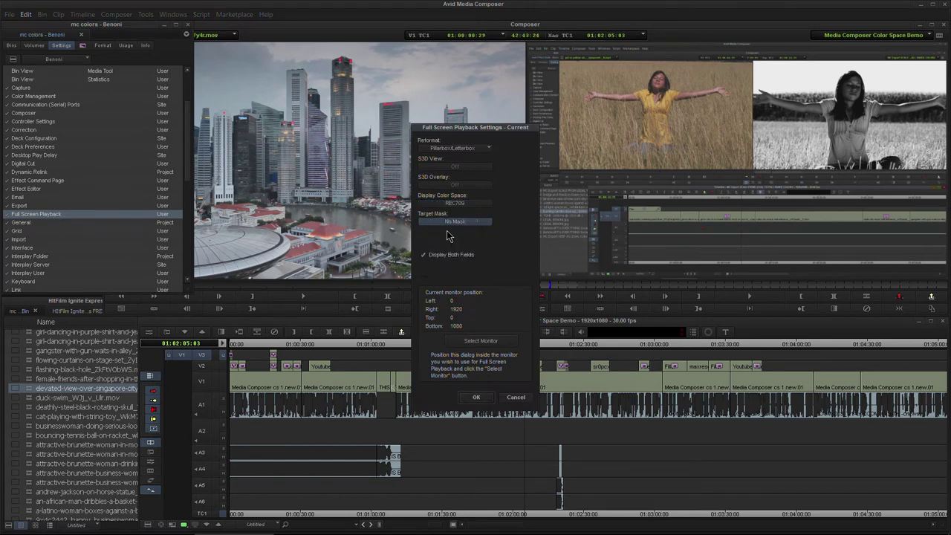
{"action": "left_click", "coordinate": [472, 398]}
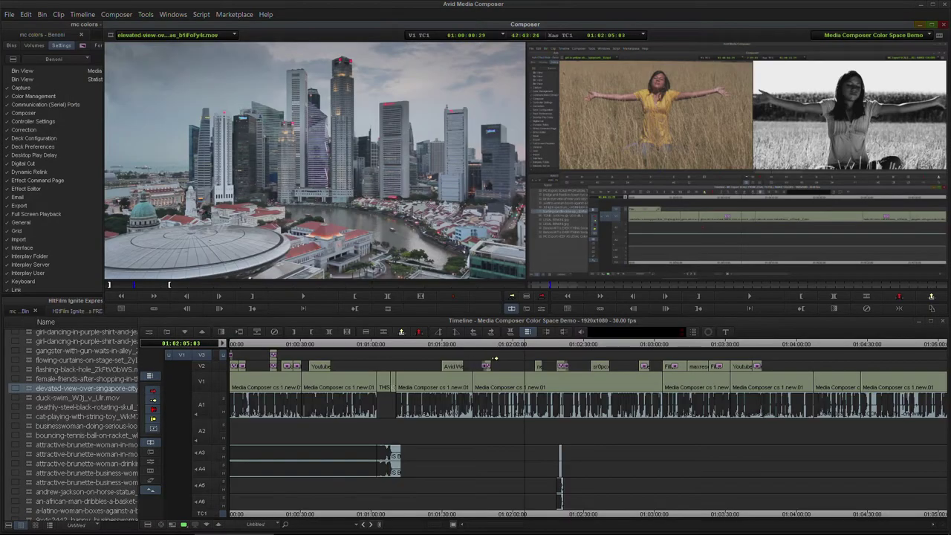
{"action": "left_click_drag", "start_coordinate": [499, 323], "coordinate": [446, 239]}
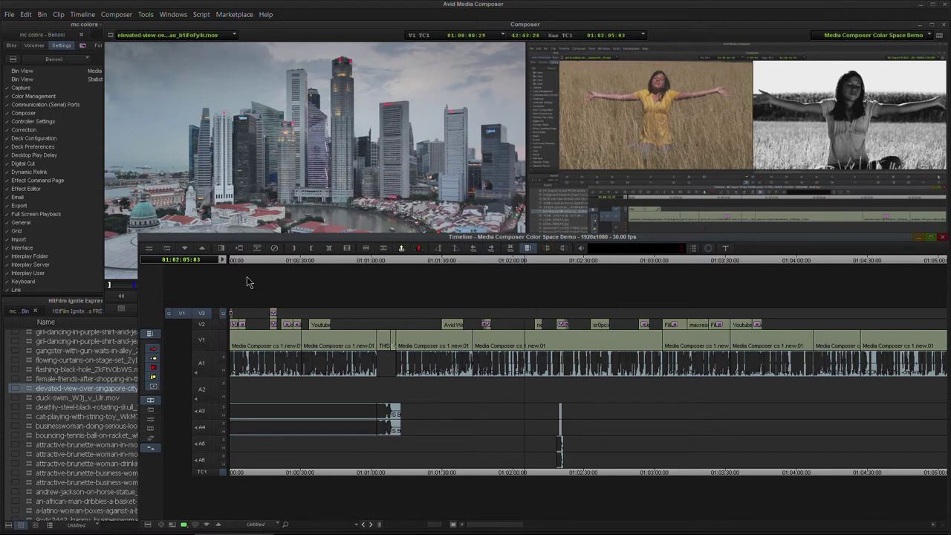
{"action": "double_click", "coordinate": [41, 207]}
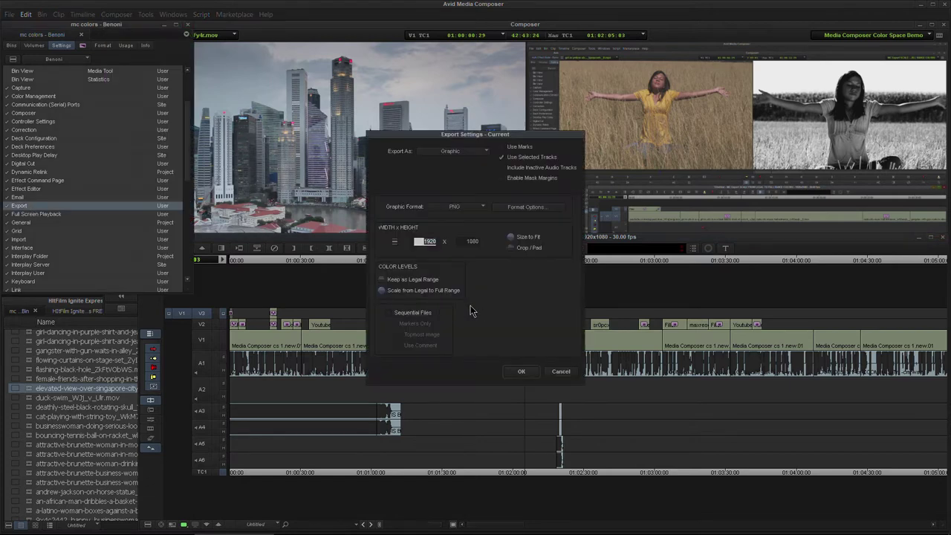
Step: Close Export Settings, then choose REC709 [full range] in Full Screen Playback settings and confirm
{"action": "left_click", "coordinate": [523, 371]}
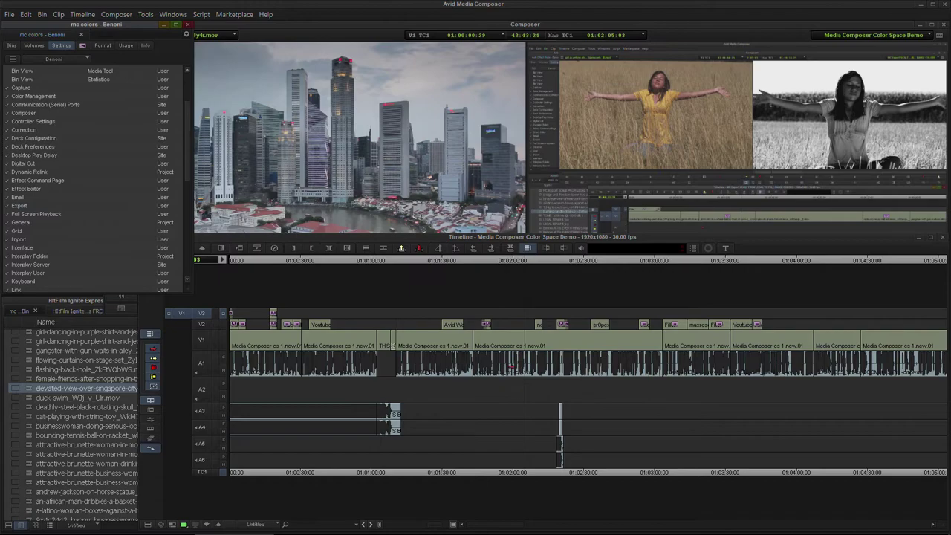
{"action": "left_click", "coordinate": [614, 179]}
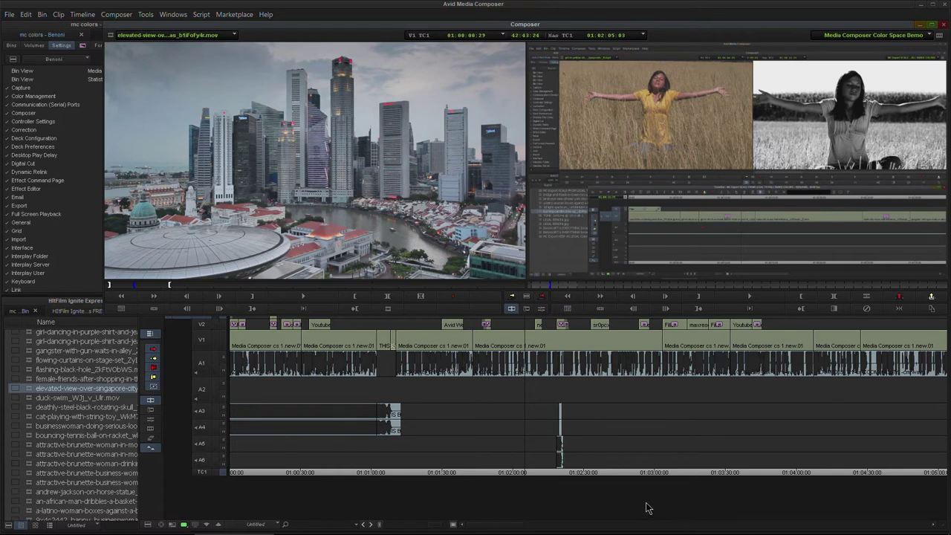
{"action": "double_click", "coordinate": [45, 216]}
{"action": "left_click", "coordinate": [453, 203]}
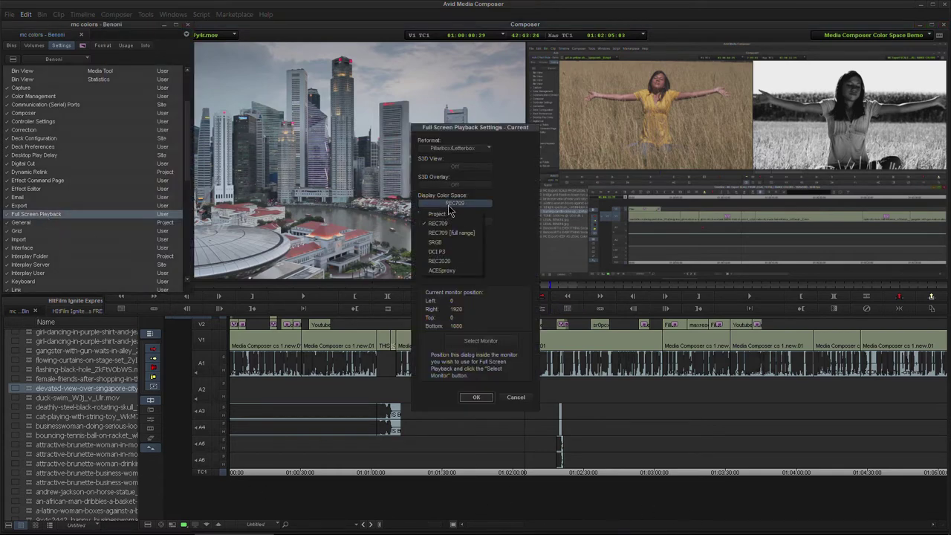
{"action": "left_click", "coordinate": [461, 234]}
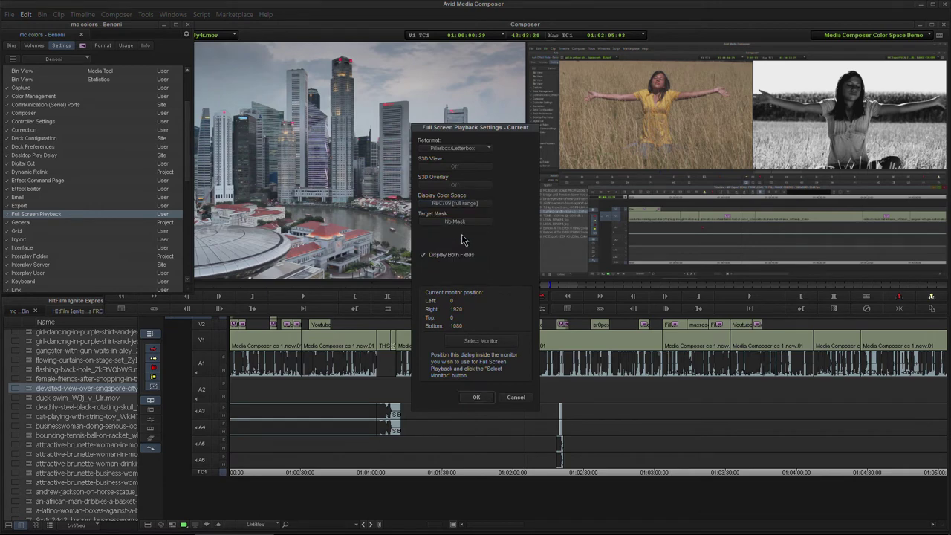
{"action": "left_click", "coordinate": [474, 397]}
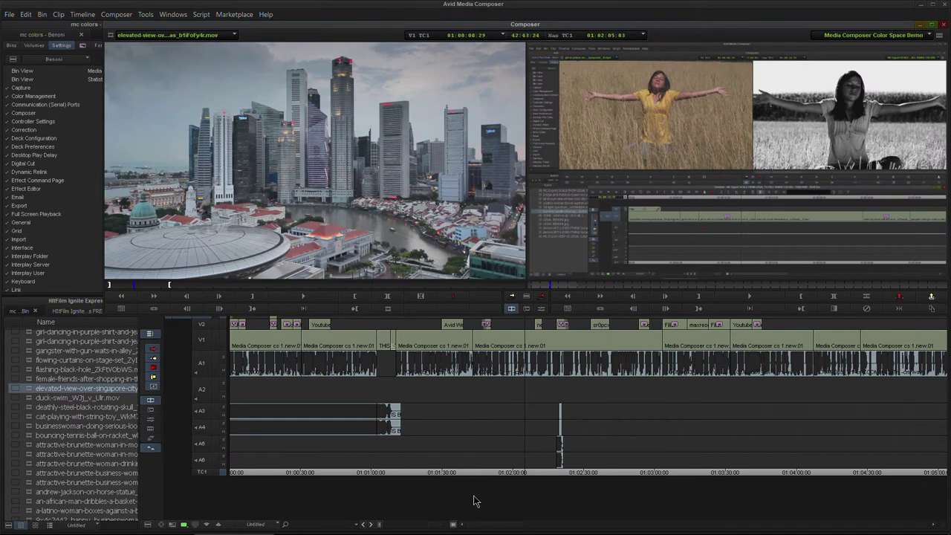
Step: Shrink the timeline, park on the gray-level test pattern, and view it full screen in full range
{"action": "left_click", "coordinate": [270, 488]}
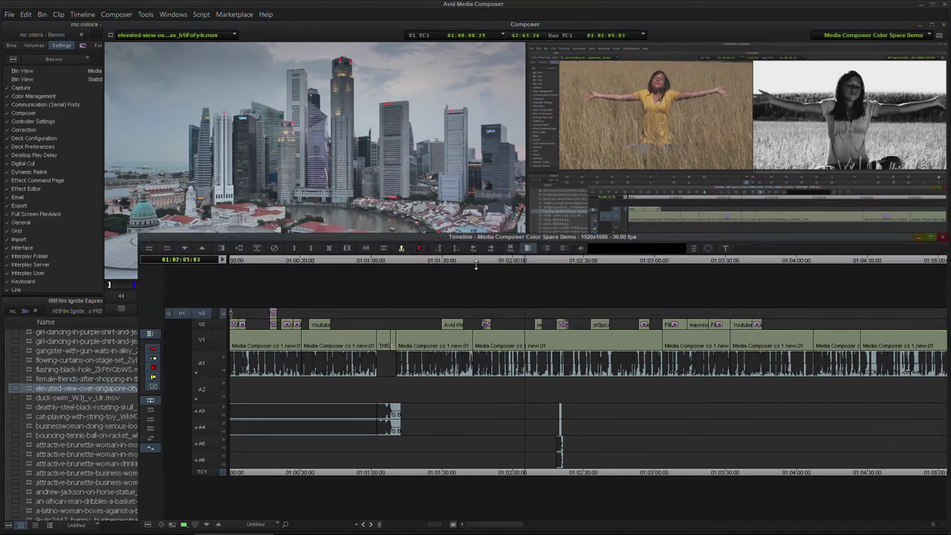
{"action": "left_click_drag", "start_coordinate": [477, 233], "coordinate": [468, 308]}
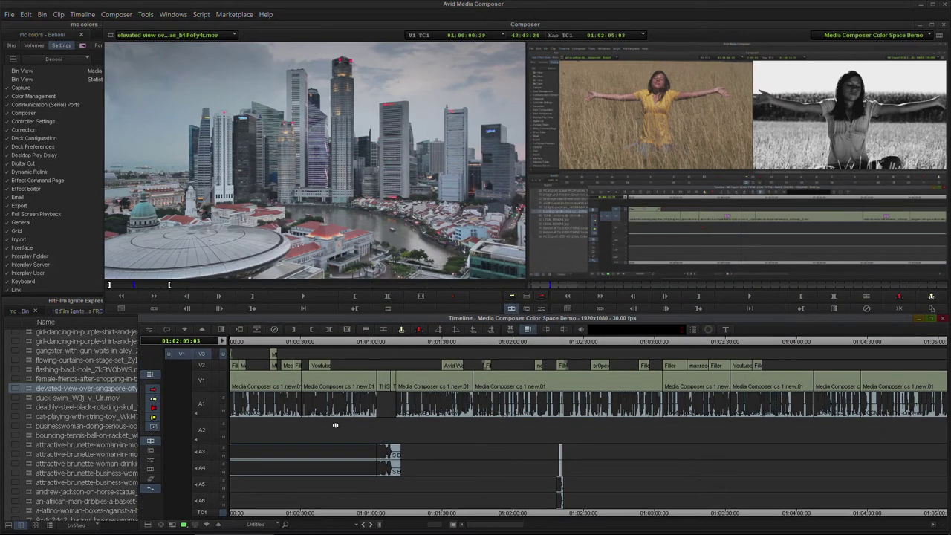
{"action": "left_click", "coordinate": [28, 417]}
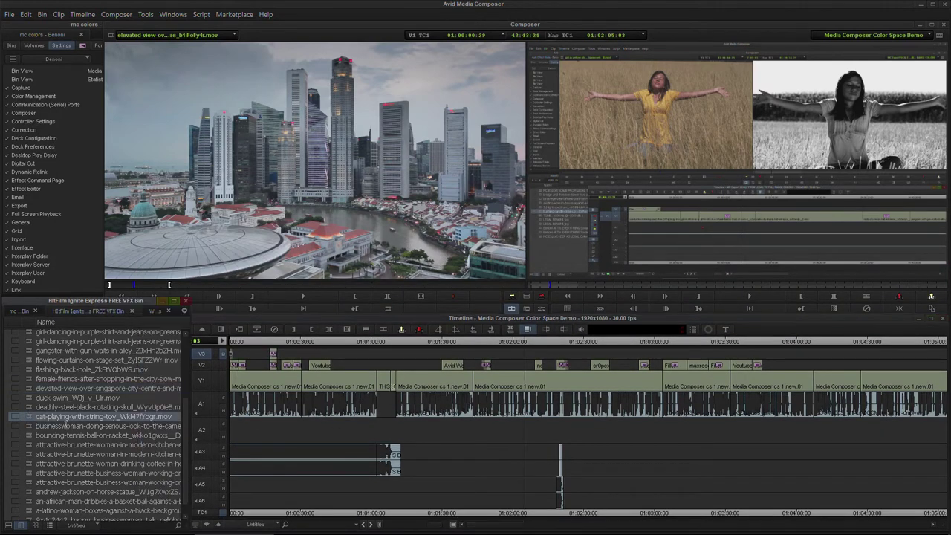
{"action": "left_click", "coordinate": [552, 338]}
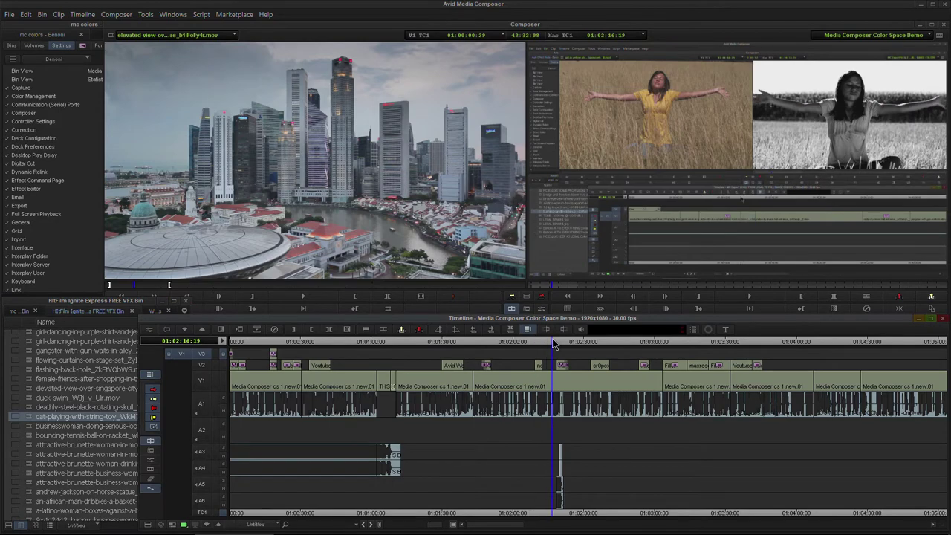
{"action": "left_click", "coordinate": [587, 341]}
{"action": "left_click", "coordinate": [615, 341]}
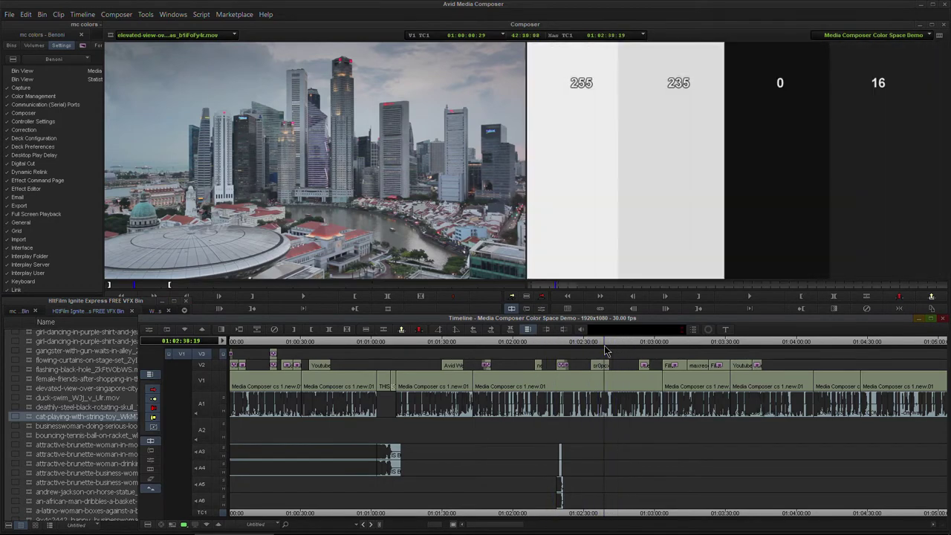
{"action": "left_click", "coordinate": [603, 342]}
{"action": "key", "text": "ctrl+shift+f"}
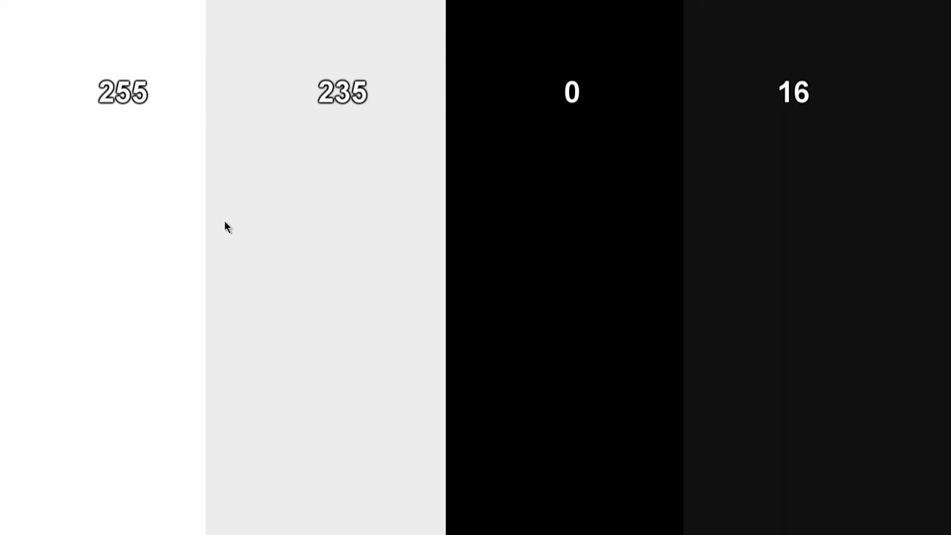
{"action": "key", "text": "ctrl+shift+f"}
Step: Switch full-screen display to standard REC709, re-view the test pattern, and reopen the settings
{"action": "double_click", "coordinate": [35, 216]}
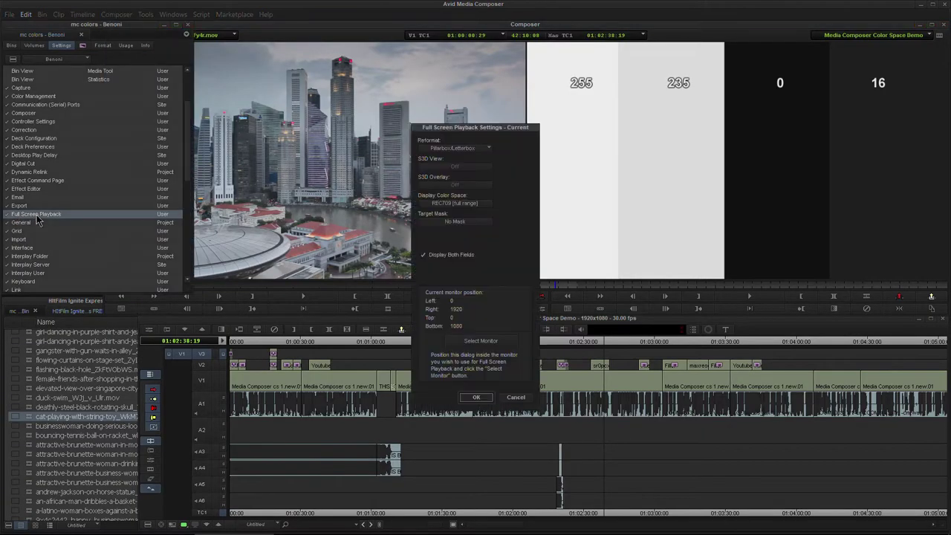
{"action": "left_click", "coordinate": [483, 204]}
{"action": "left_click", "coordinate": [459, 224]}
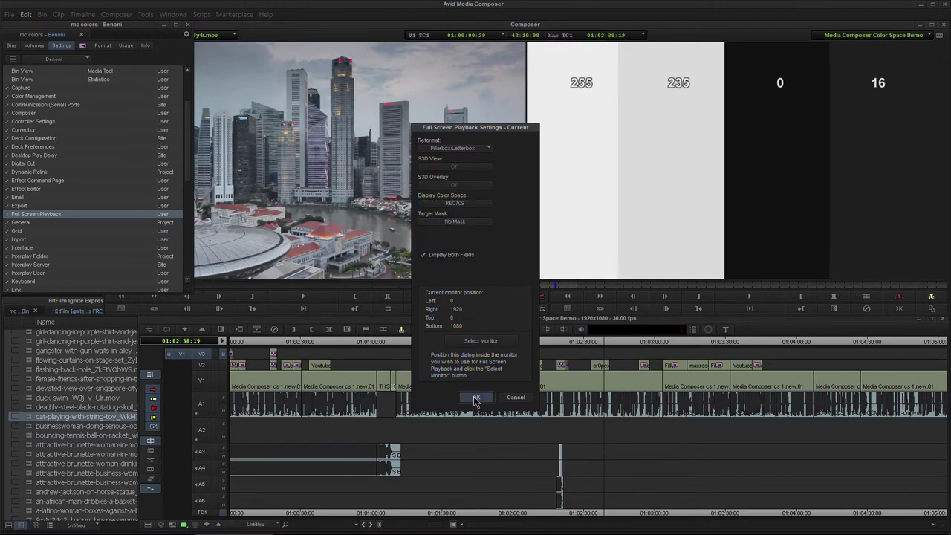
{"action": "left_click", "coordinate": [476, 396]}
{"action": "key", "text": "ctrl+shift+f"}
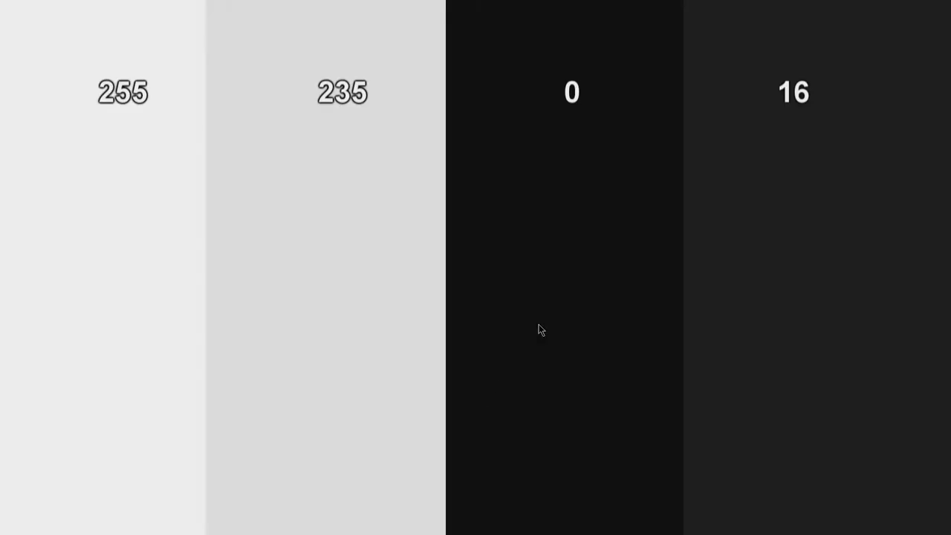
{"action": "key", "text": "ctrl+shift+f"}
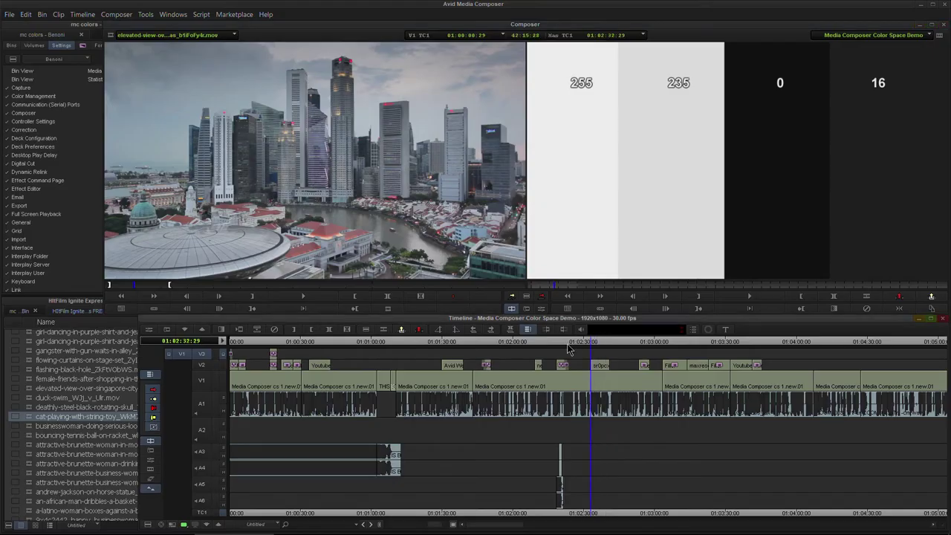
{"action": "double_click", "coordinate": [37, 214]}
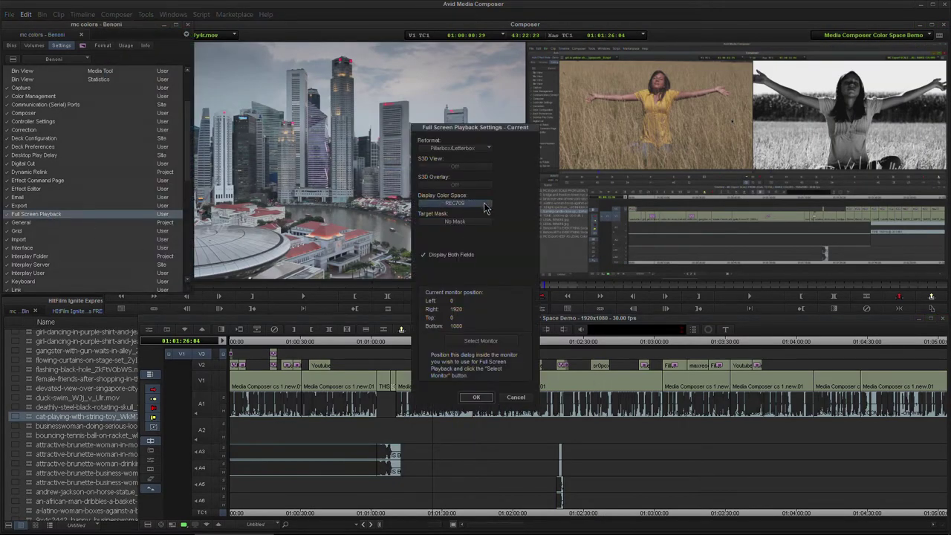
Step: Set full-screen display color space to REC709 [full range] and move the playhead to 01:00:24:09
{"action": "left_click", "coordinate": [487, 202]}
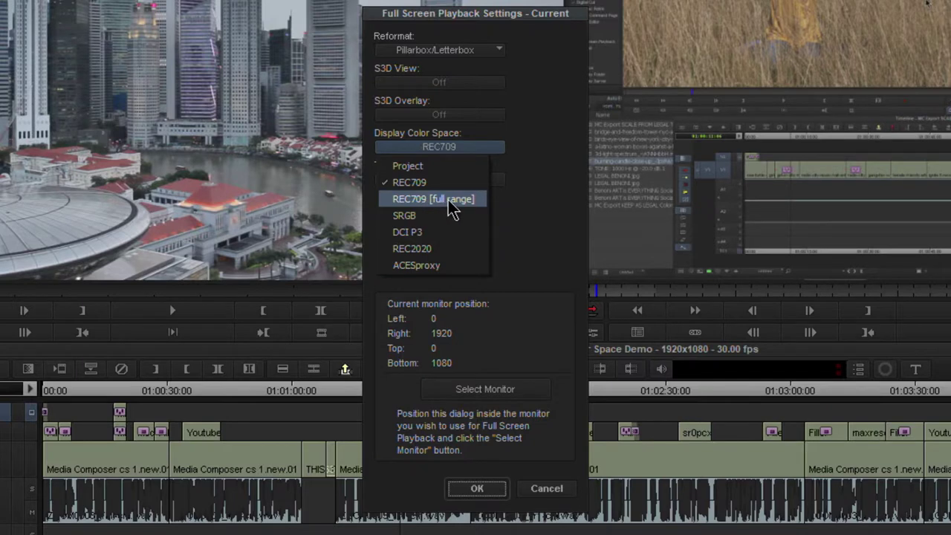
{"action": "left_click", "coordinate": [446, 200]}
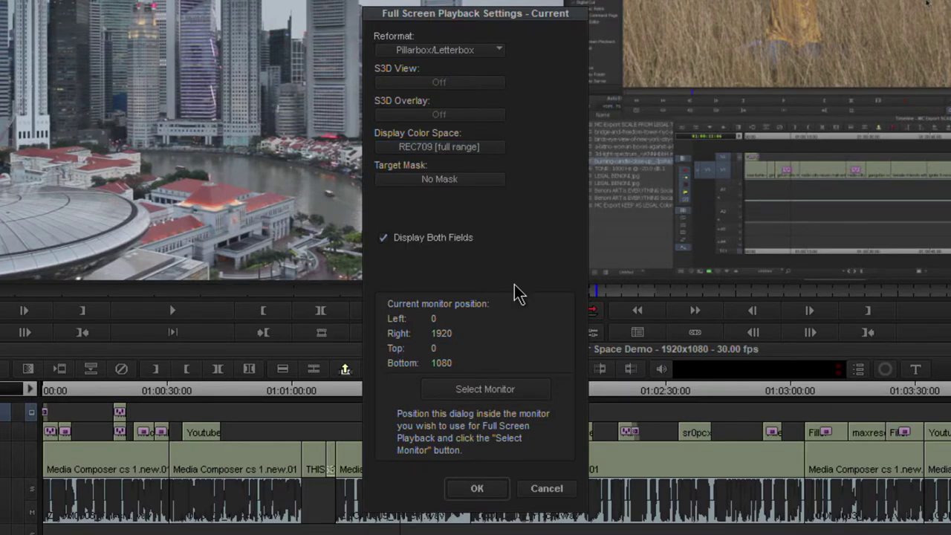
{"action": "left_click", "coordinate": [479, 490]}
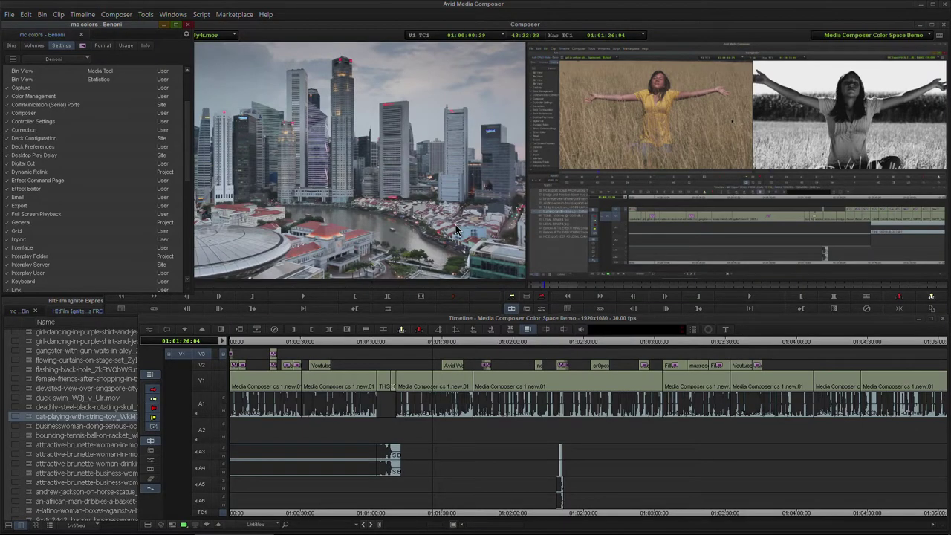
{"action": "left_click", "coordinate": [428, 342]}
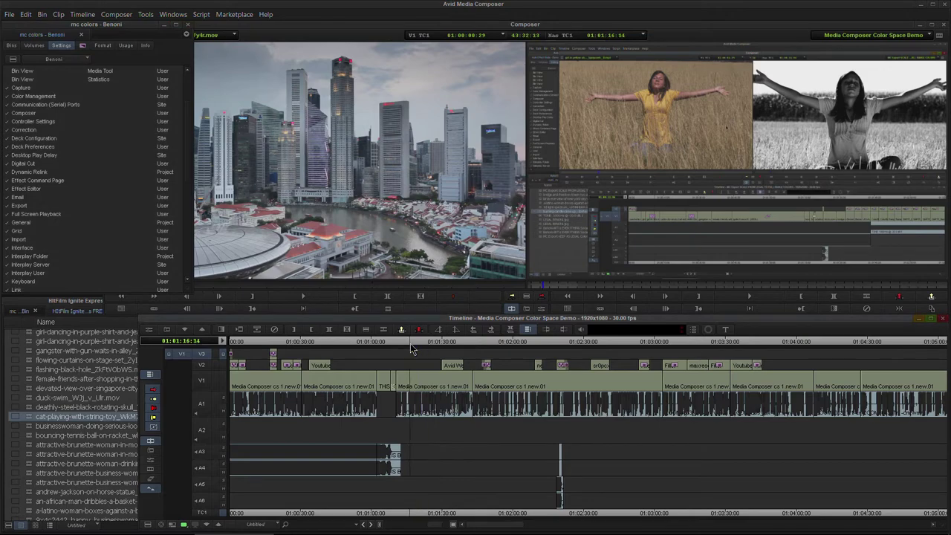
{"action": "left_click_drag", "start_coordinate": [428, 342], "coordinate": [288, 349]}
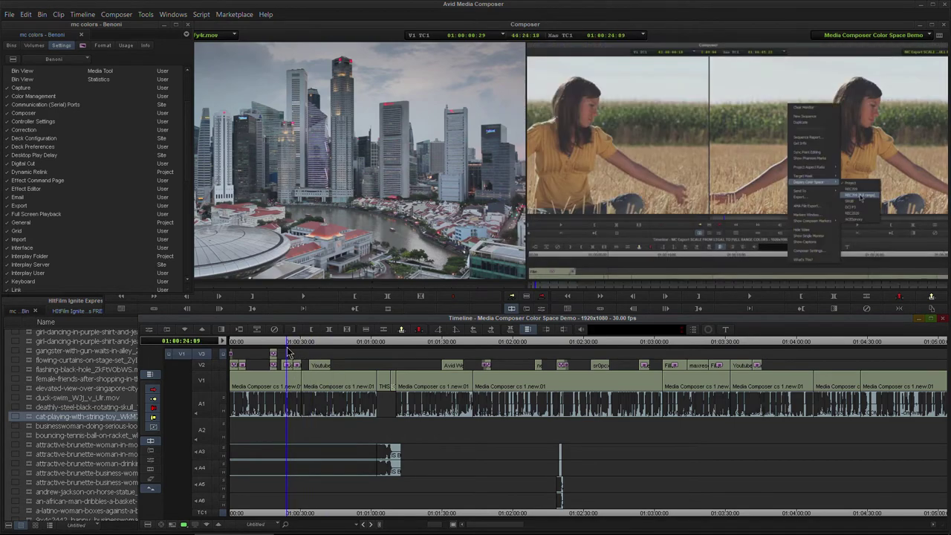
Step: Open the Full Screen Playback and Export settings and cancel each unchanged
{"action": "double_click", "coordinate": [37, 214]}
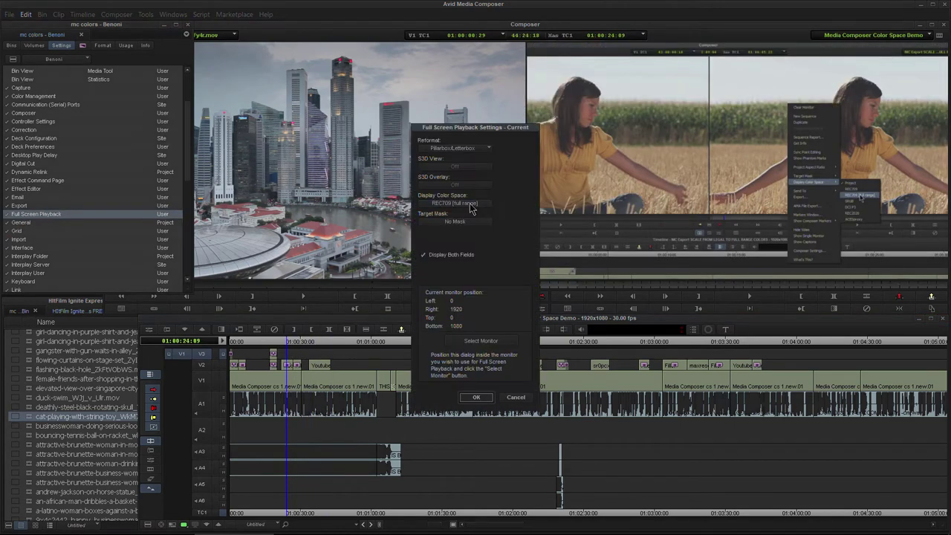
{"action": "left_click", "coordinate": [515, 397]}
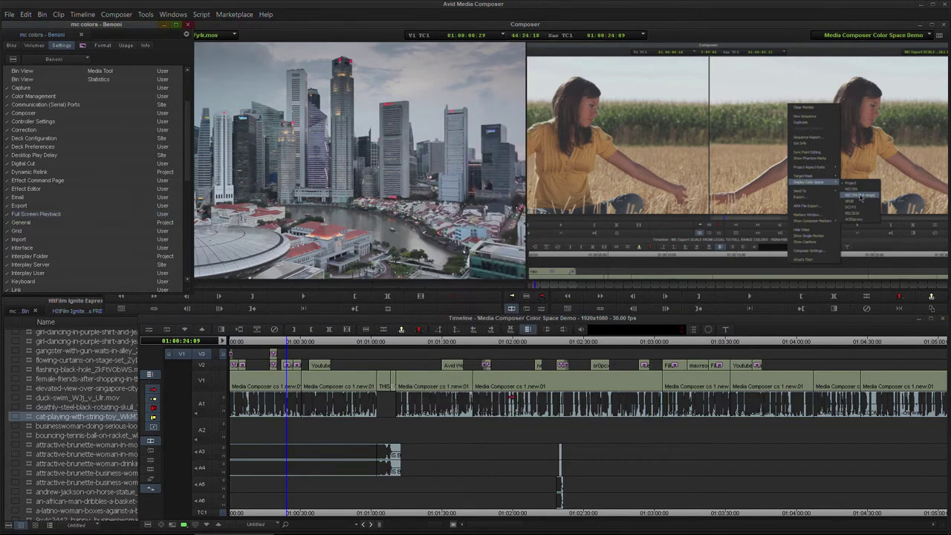
{"action": "double_click", "coordinate": [28, 205]}
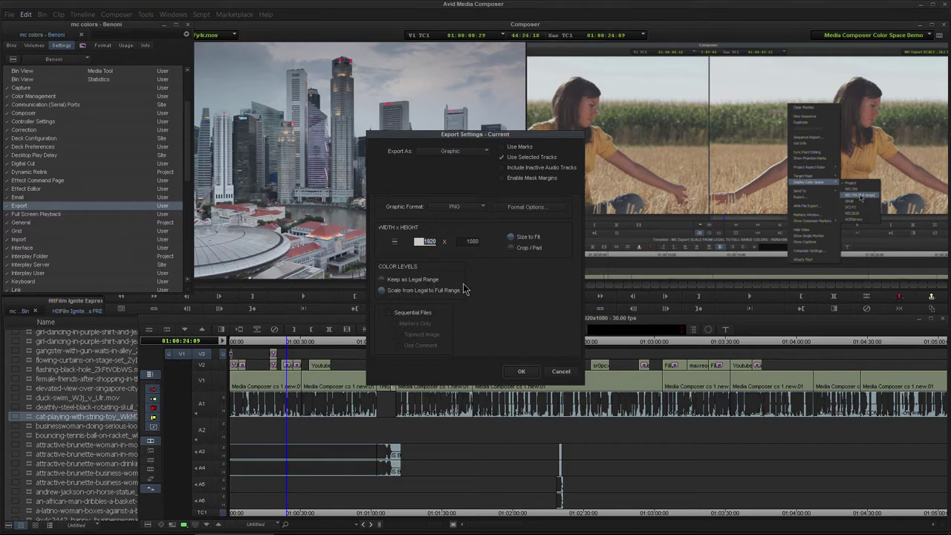
{"action": "left_click", "coordinate": [561, 371]}
Step: Confirm REC709 [full range] in Full Screen Playback settings, cancel, then move to the woman-in-the-field shot
{"action": "double_click", "coordinate": [36, 214]}
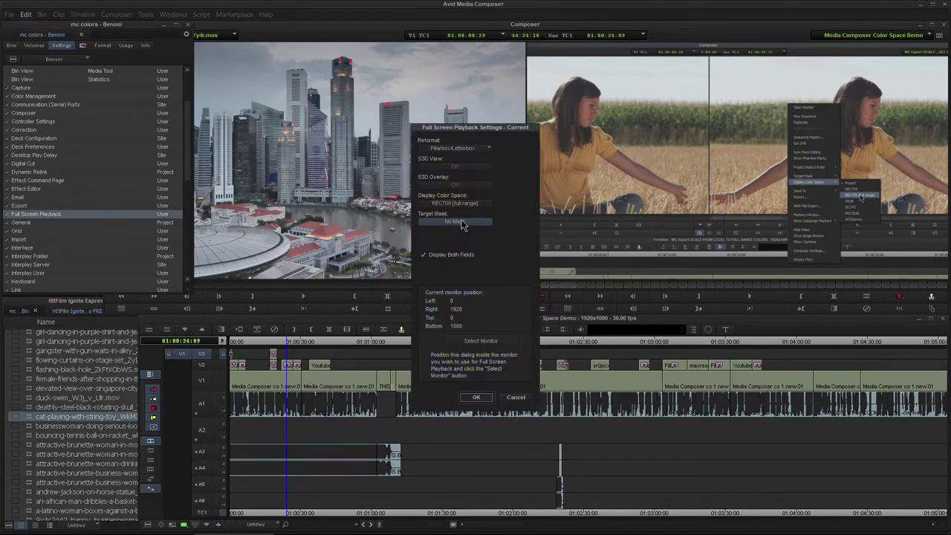
{"action": "left_click", "coordinate": [454, 202]}
{"action": "left_click", "coordinate": [530, 272]}
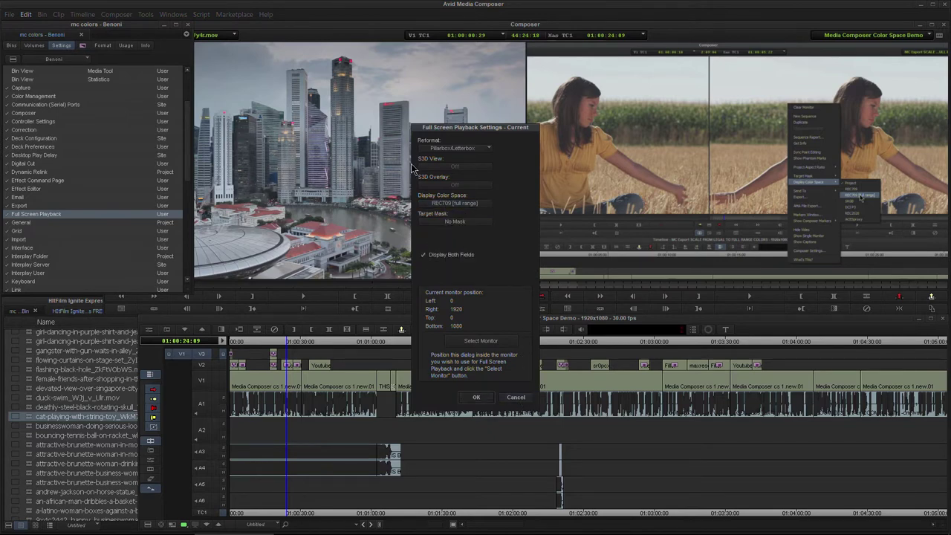
{"action": "left_click", "coordinate": [516, 397]}
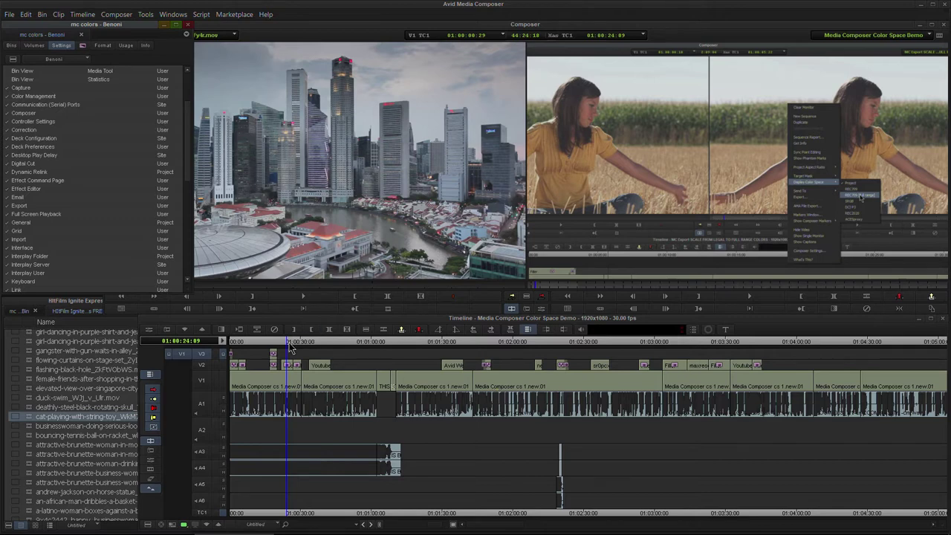
{"action": "left_click_drag", "start_coordinate": [294, 346], "coordinate": [505, 347]}
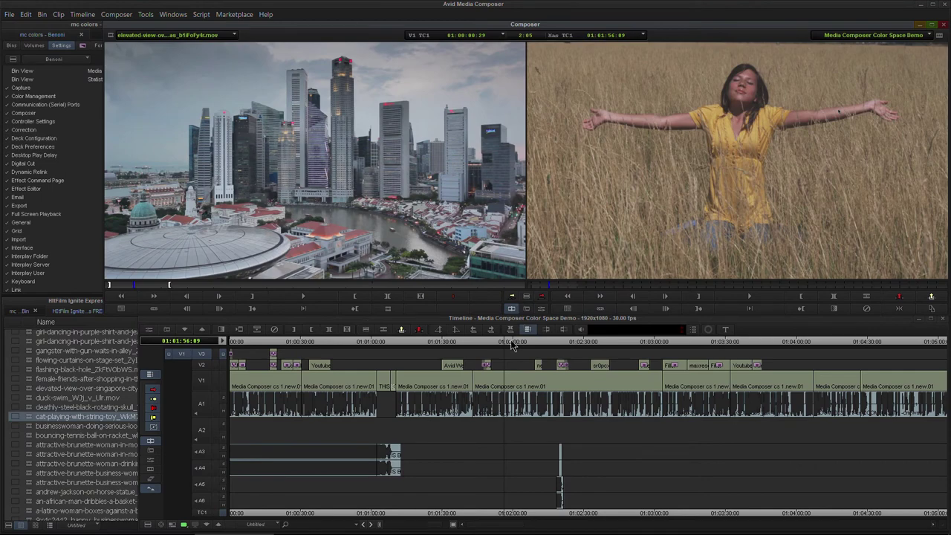
Step: Return to the woman-in-the-field frame and set the source monitor to REC709, then REC709 full range
{"action": "left_click_drag", "start_coordinate": [514, 345], "coordinate": [492, 348]}
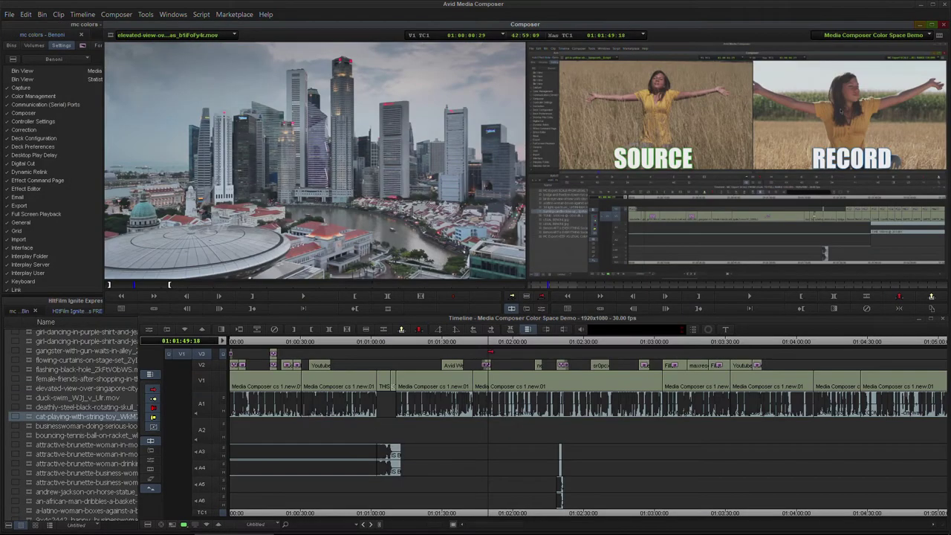
{"action": "mouse_move", "coordinate": [488, 345]}
{"action": "left_mouse_down"}
{"action": "mouse_move", "coordinate": [519, 345]}
{"action": "mouse_move", "coordinate": [504, 346]}
{"action": "left_mouse_up"}
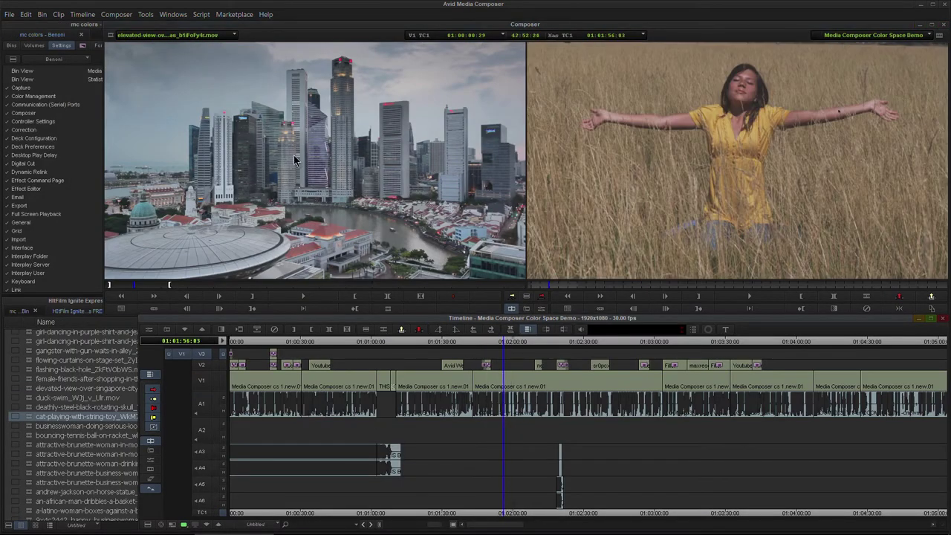
{"action": "left_click", "coordinate": [294, 160]}
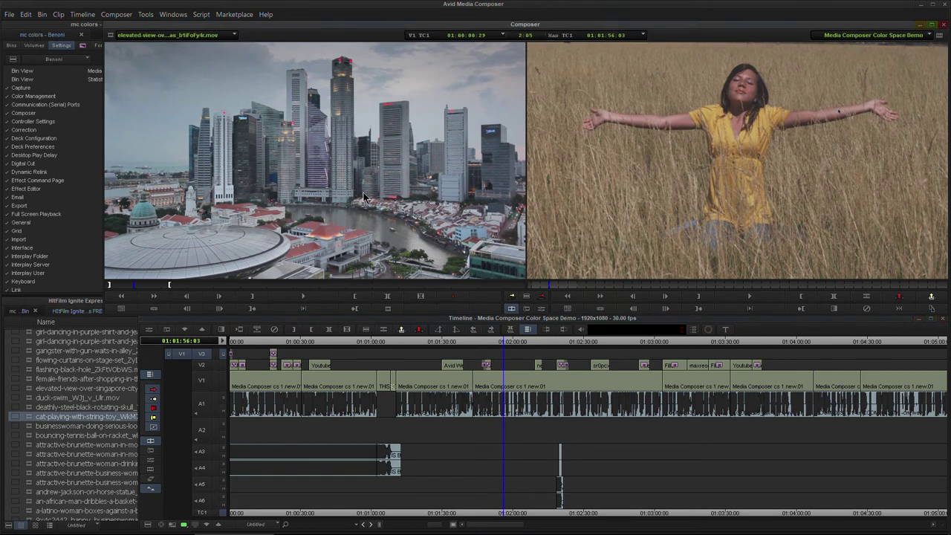
{"action": "right_click", "coordinate": [276, 117]}
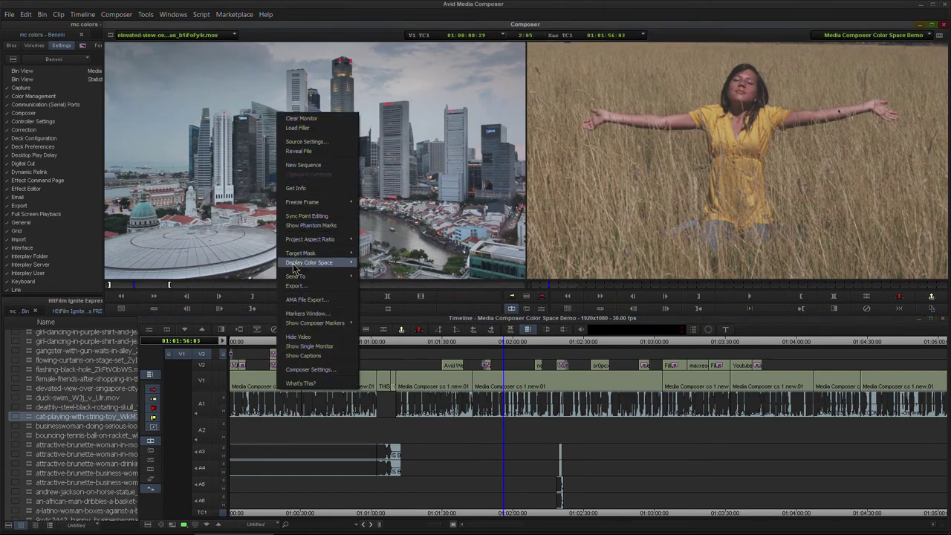
{"action": "mouse_move", "coordinate": [299, 267]}
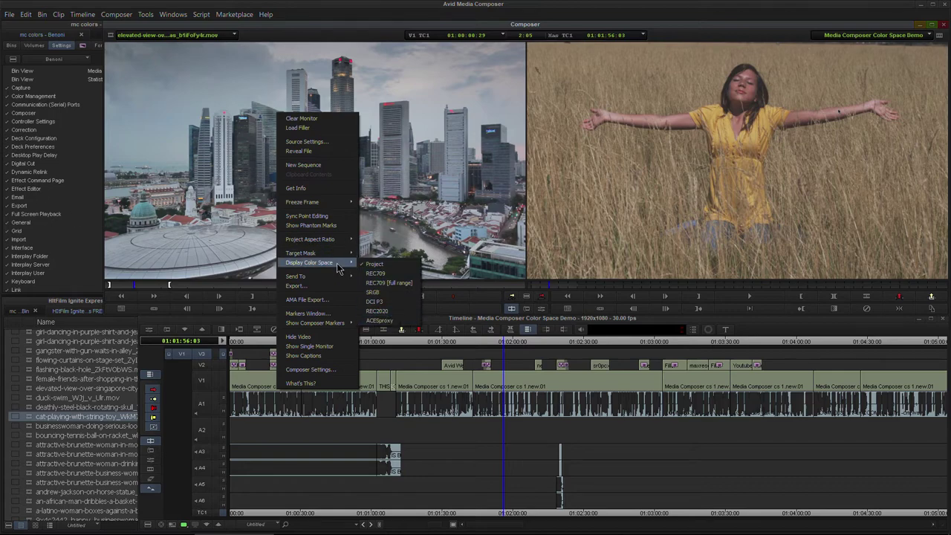
{"action": "left_click", "coordinate": [394, 274]}
{"action": "right_click", "coordinate": [345, 182]}
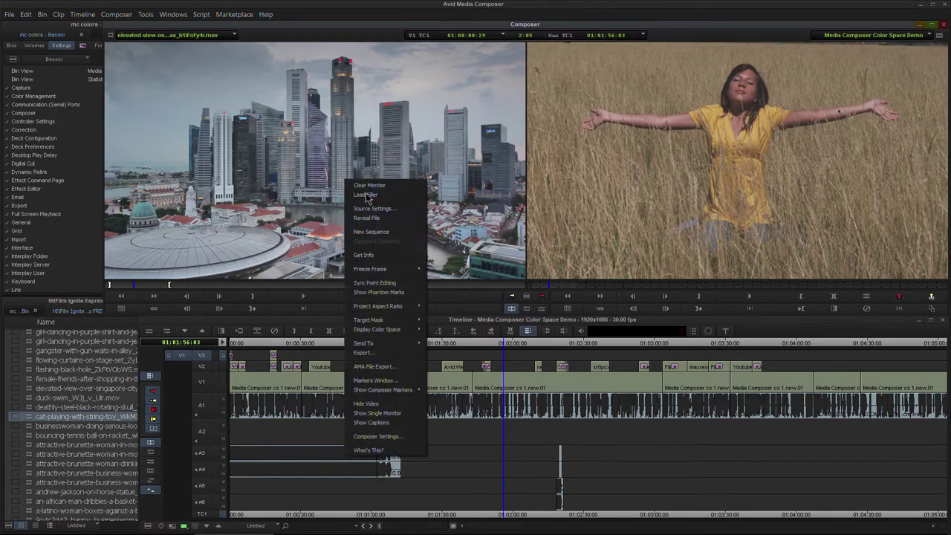
{"action": "mouse_move", "coordinate": [402, 330]}
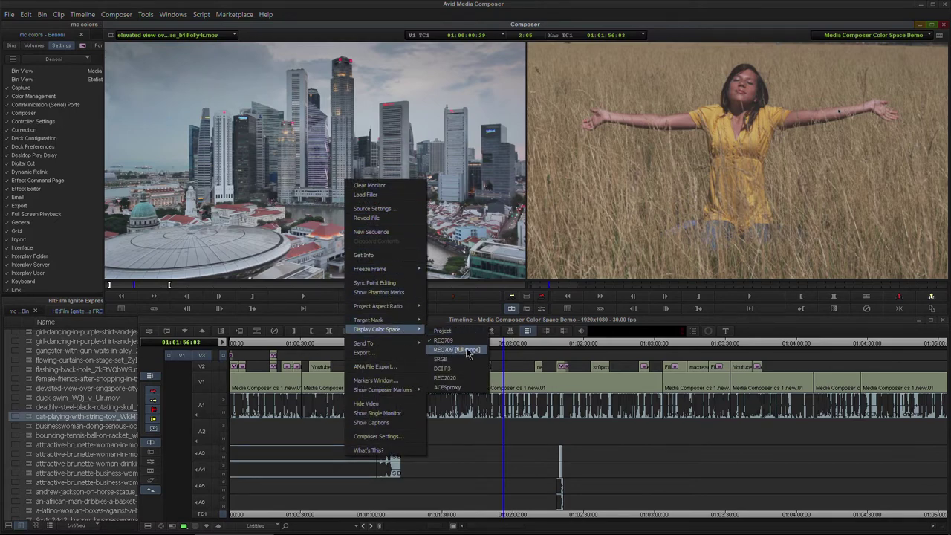
{"action": "left_click", "coordinate": [468, 354]}
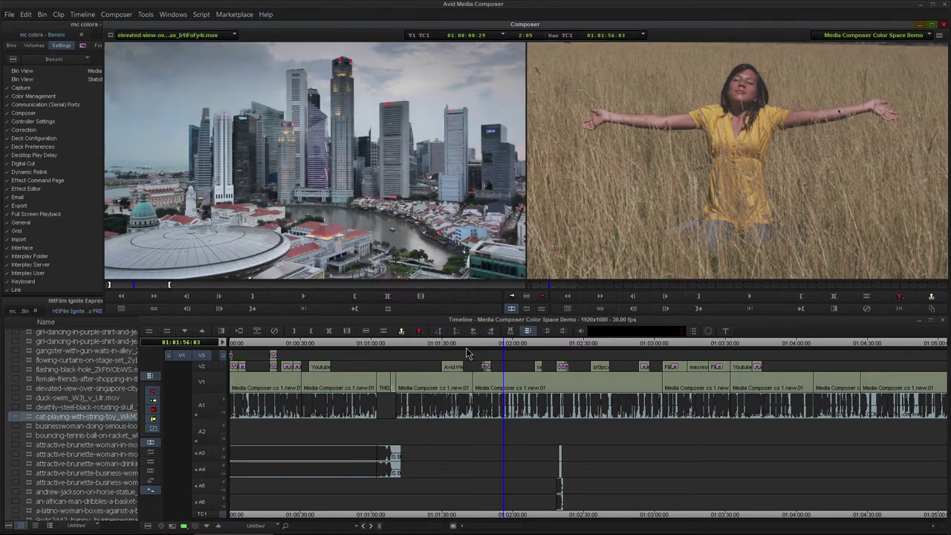
Step: Switch the source monitor to SRGB, then try several other display color spaces in turn
{"action": "right_click", "coordinate": [345, 176]}
{"action": "mouse_move", "coordinate": [387, 328]}
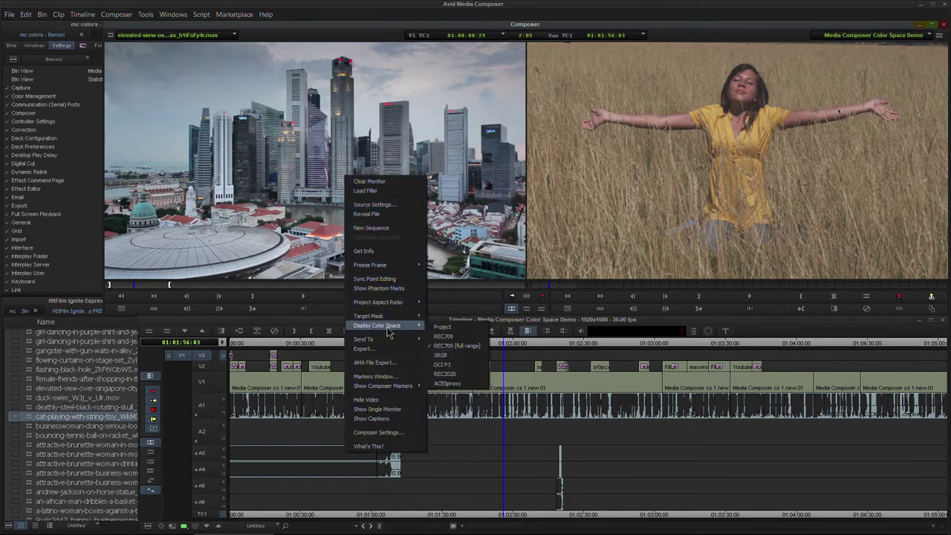
{"action": "left_click", "coordinate": [458, 356]}
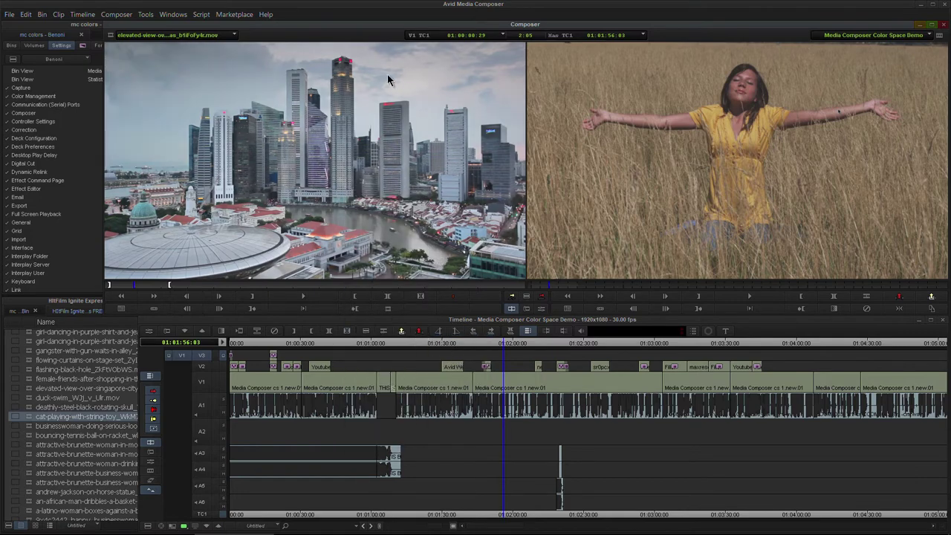
{"action": "right_click", "coordinate": [402, 148]}
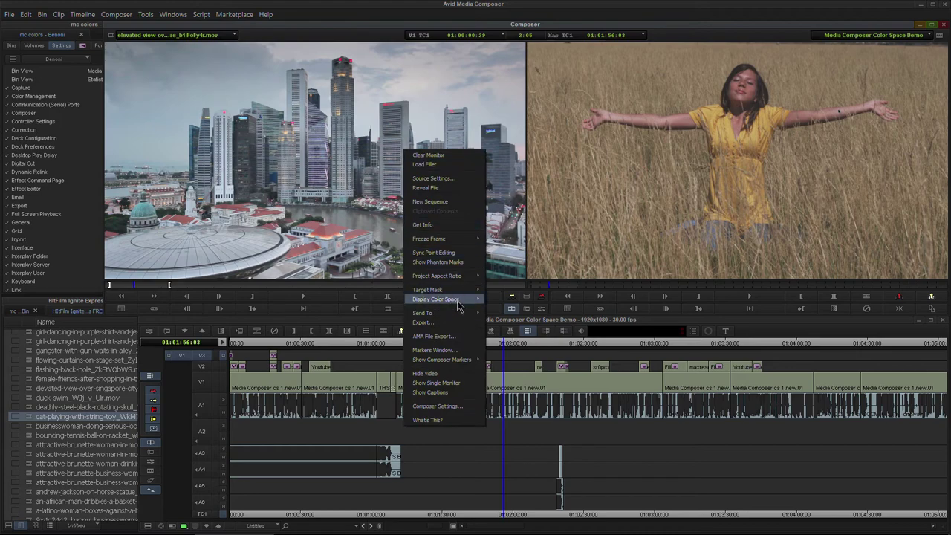
{"action": "mouse_move", "coordinate": [466, 305]}
{"action": "left_click", "coordinate": [500, 301]}
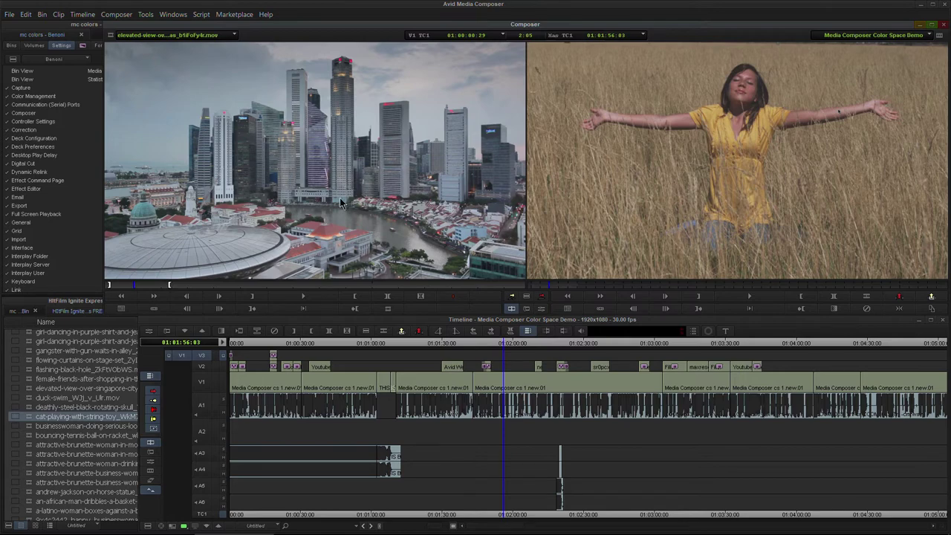
{"action": "right_click", "coordinate": [346, 170]}
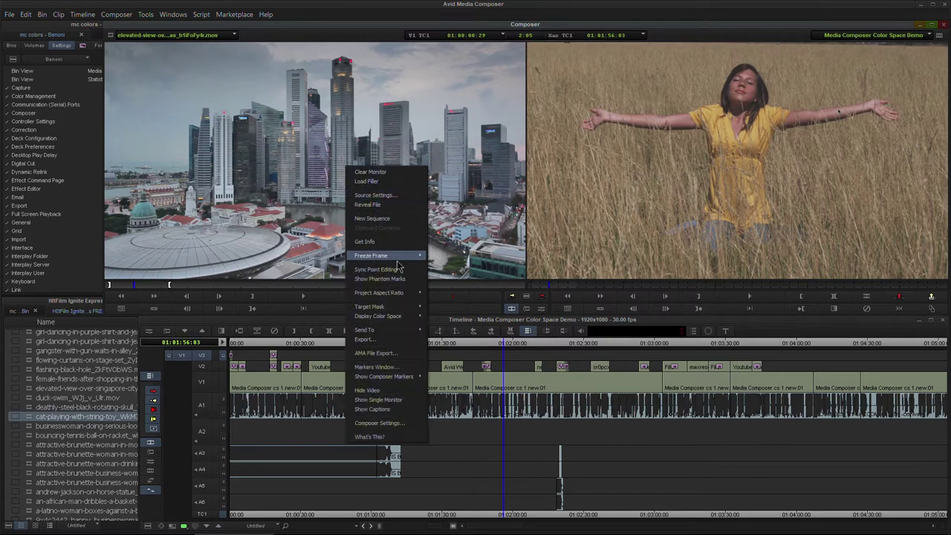
{"action": "mouse_move", "coordinate": [398, 316]}
{"action": "left_click", "coordinate": [456, 335]}
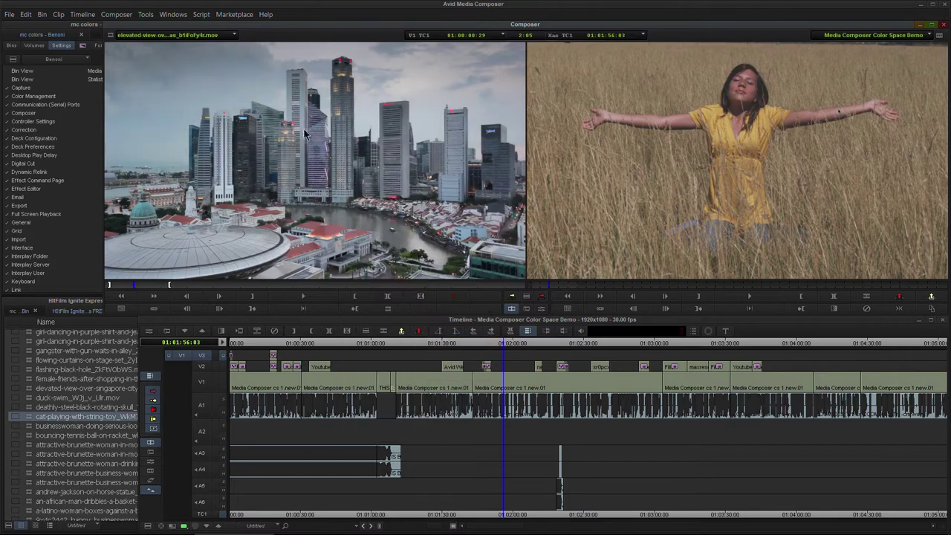
{"action": "right_click", "coordinate": [354, 186]}
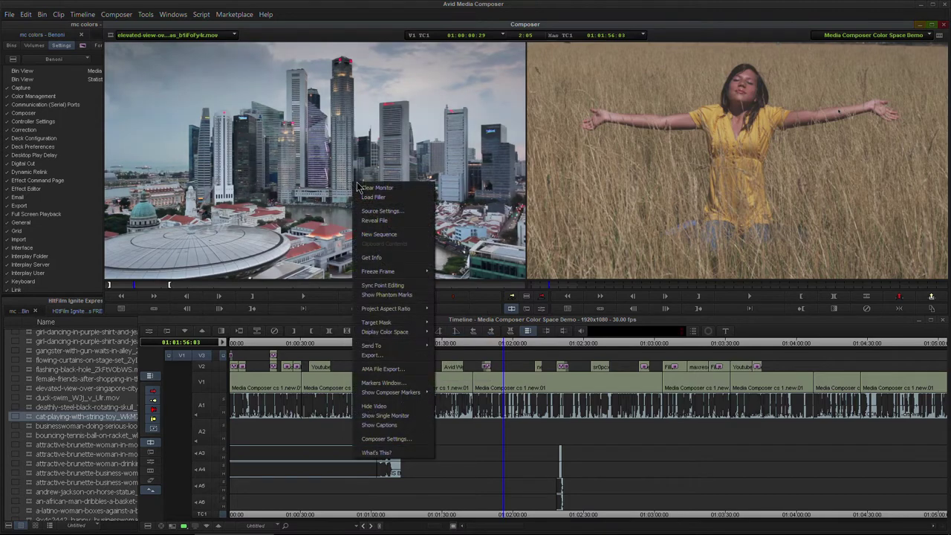
{"action": "mouse_move", "coordinate": [408, 332]}
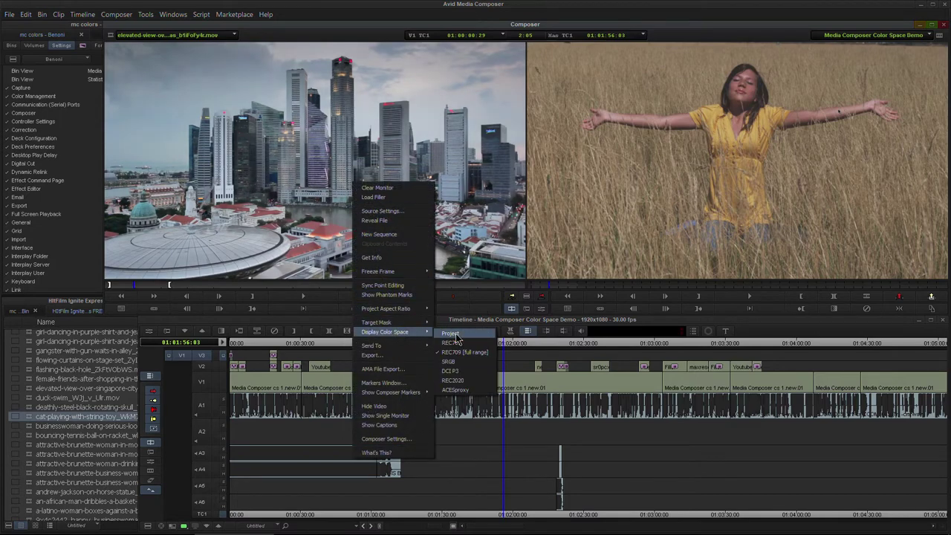
{"action": "left_click", "coordinate": [449, 333]}
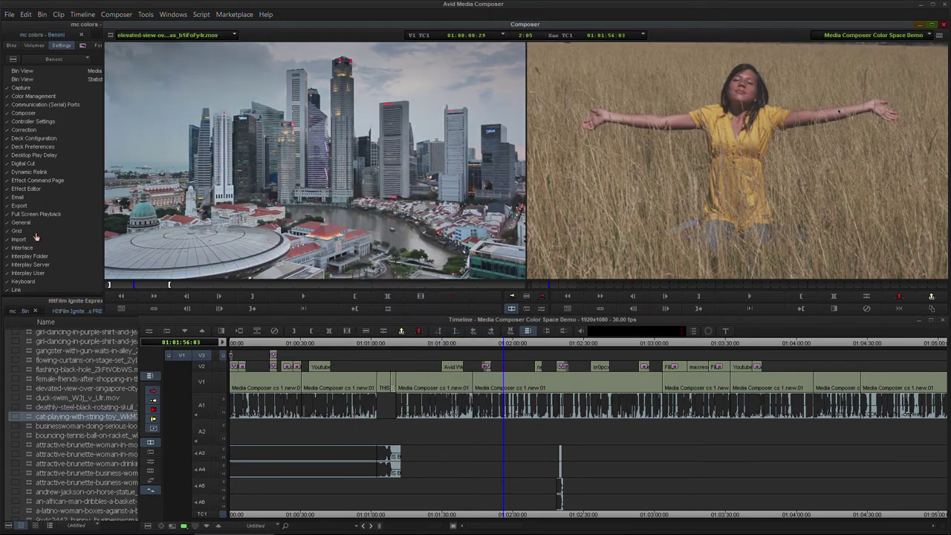
{"action": "double_click", "coordinate": [21, 207]}
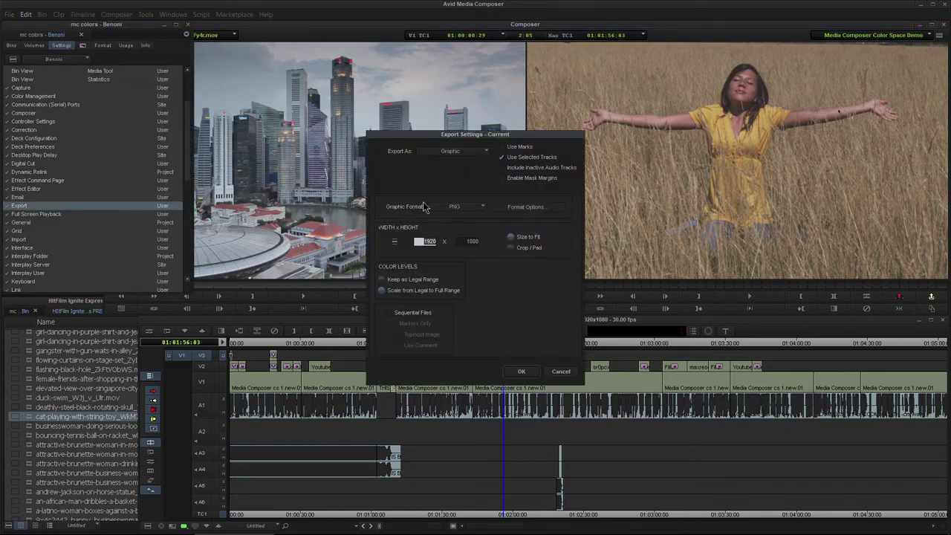
{"action": "left_click", "coordinate": [381, 280]}
{"action": "left_click", "coordinate": [561, 371]}
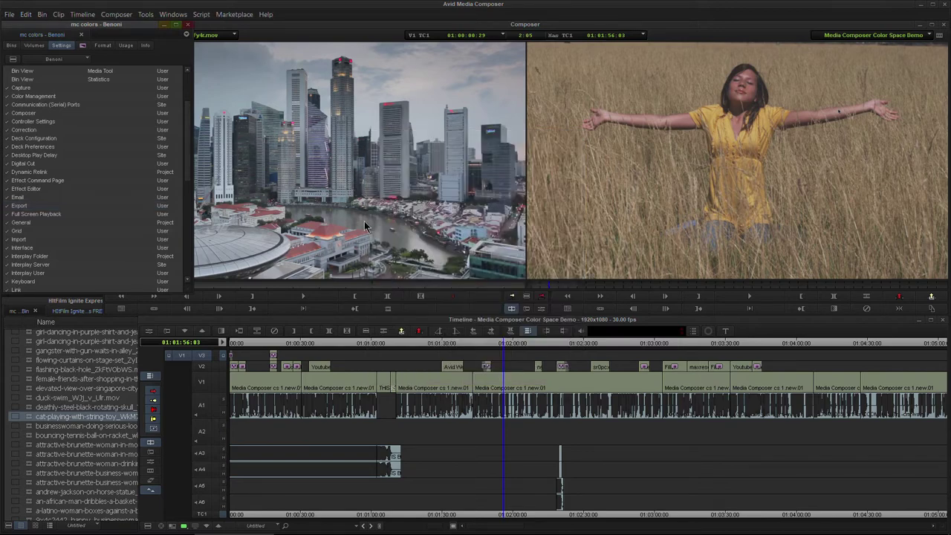
Step: Set the record monitor to REC709 full range and load the brunette cake clip into the source monitor
{"action": "right_click", "coordinate": [353, 180]}
{"action": "left_click", "coordinate": [306, 193]}
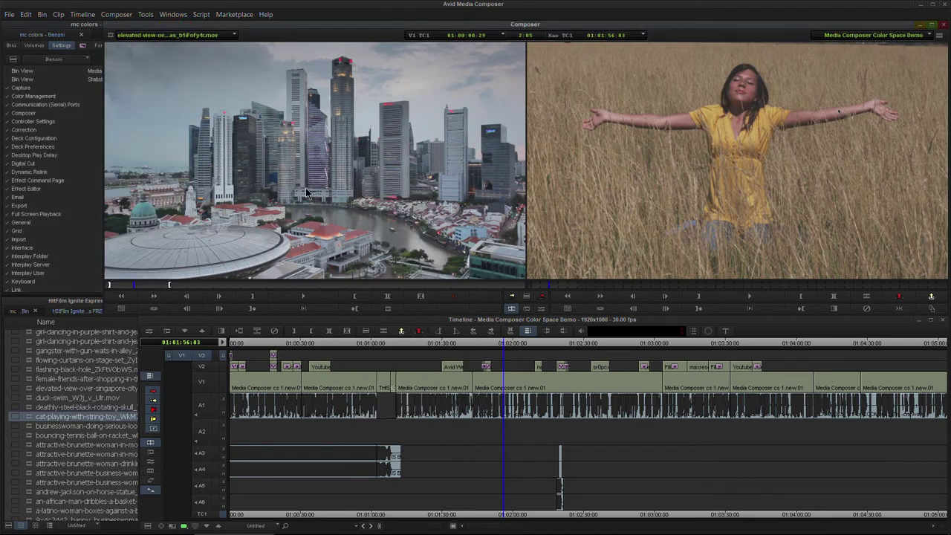
{"action": "right_click", "coordinate": [662, 133]}
{"action": "mouse_move", "coordinate": [703, 259]}
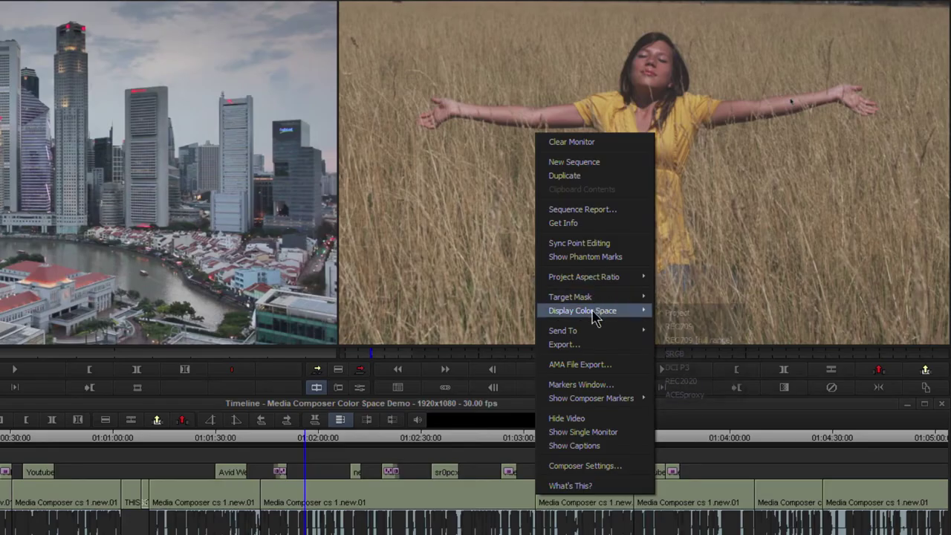
{"action": "left_click", "coordinate": [732, 339]}
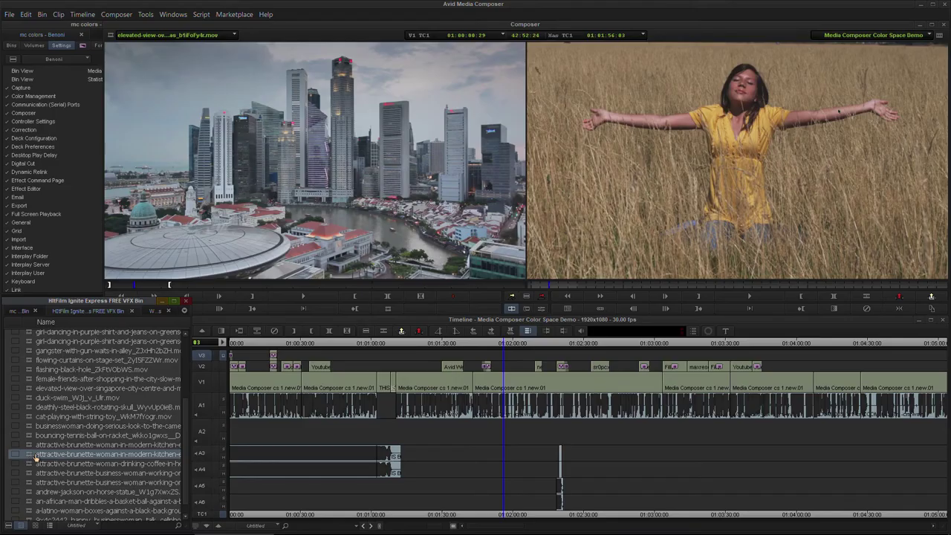
{"action": "double_click", "coordinate": [35, 454]}
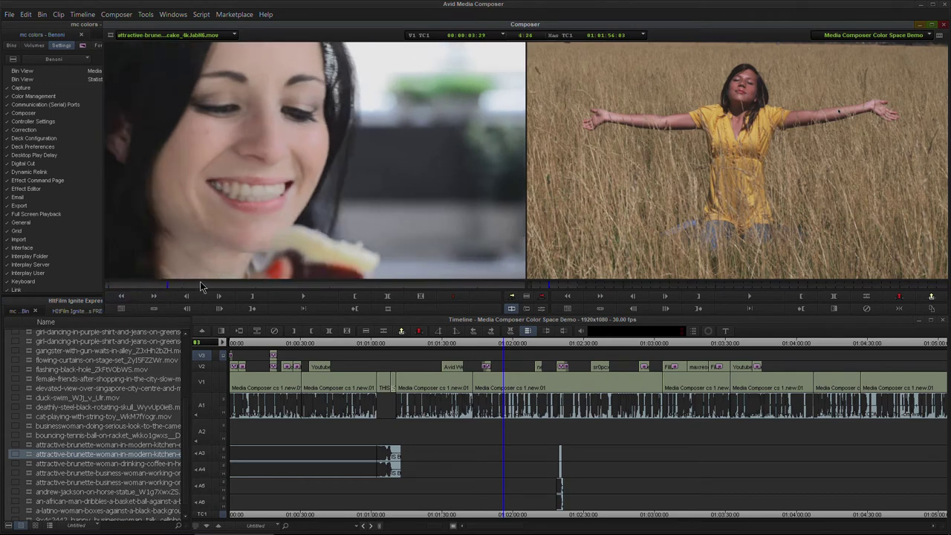
Step: Try several bin clips in the source monitor, settling on the girl-in-the-wheat-field clip
{"action": "double_click", "coordinate": [36, 464]}
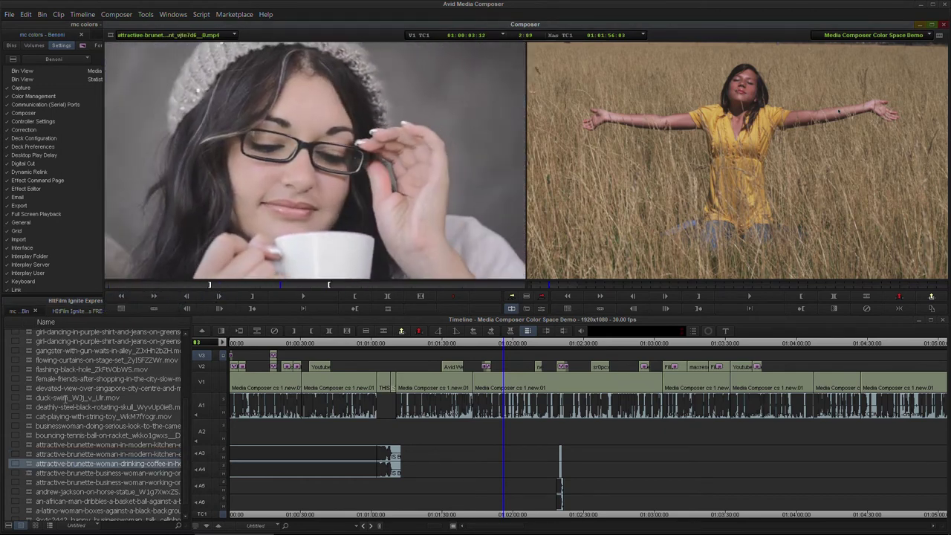
{"action": "double_click", "coordinate": [32, 360]}
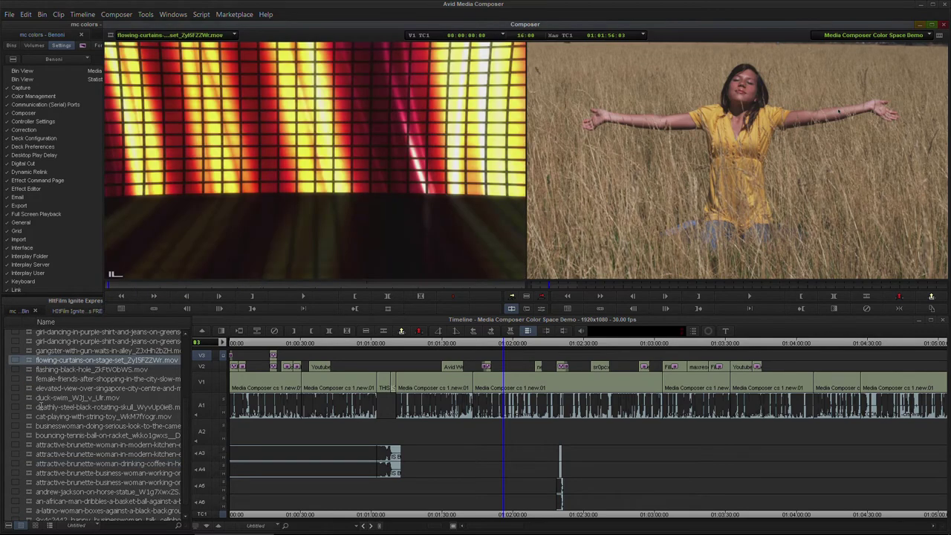
{"action": "scroll", "coordinate": [29, 394], "scroll_direction": "up", "scroll_amount": 3}
{"action": "double_click", "coordinate": [28, 388]}
{"action": "double_click", "coordinate": [29, 398]}
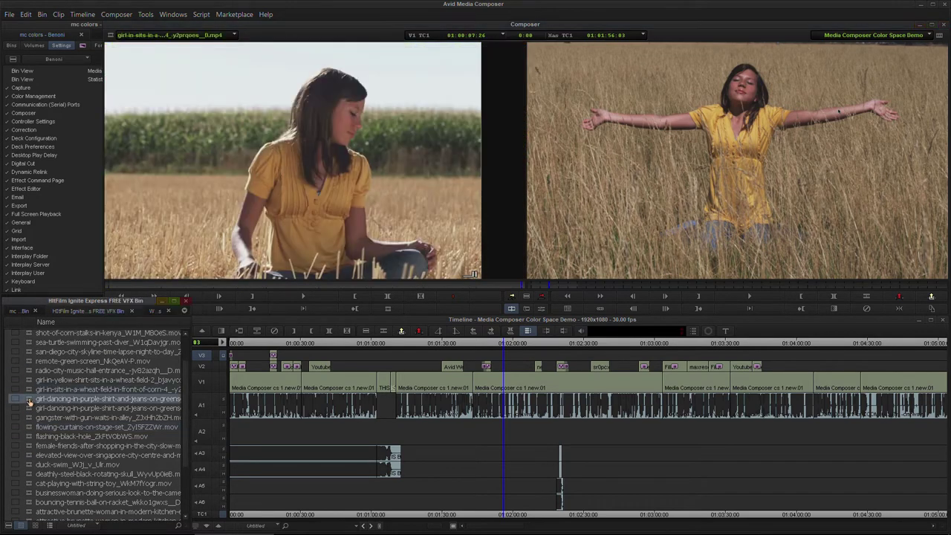
{"action": "left_click", "coordinate": [32, 389]}
{"action": "double_click", "coordinate": [31, 390]}
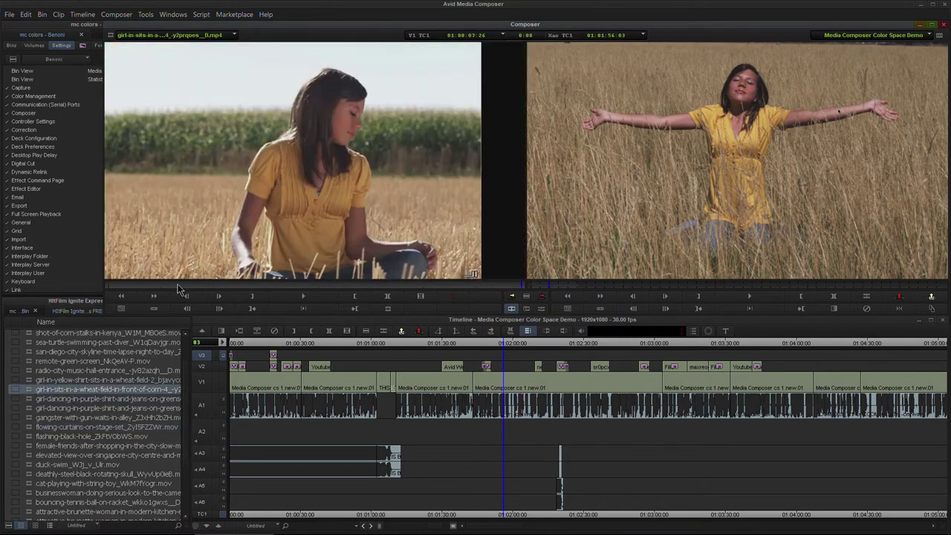
Step: Cue the wheat-field source to where she raises her arms and park the sequence position
{"action": "left_click_drag", "start_coordinate": [184, 286], "coordinate": [199, 286]}
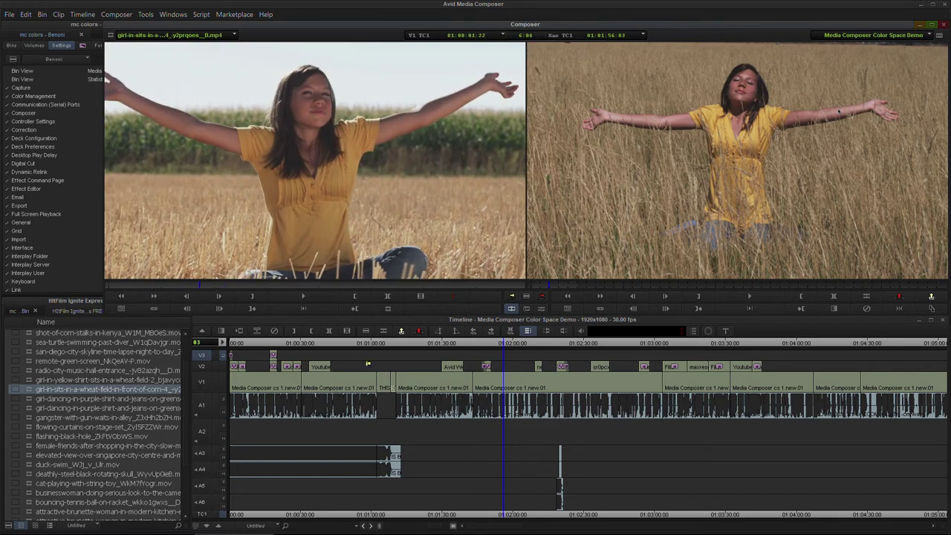
{"action": "left_click", "coordinate": [524, 338]}
{"action": "left_click_drag", "start_coordinate": [525, 341], "coordinate": [507, 343]}
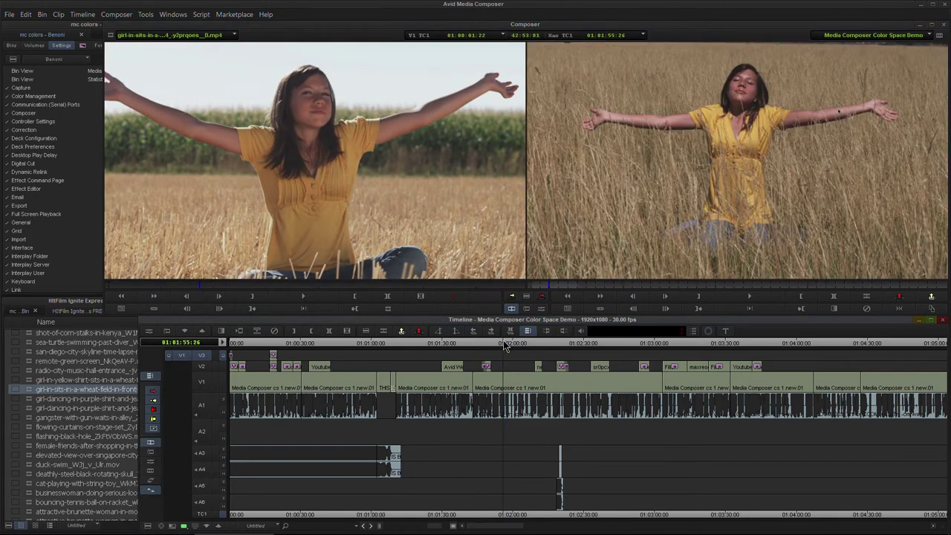
Step: Overwrite the wheat-field shot onto V3 and set the record monitor's display colour space to Project
{"action": "left_click", "coordinate": [541, 297]}
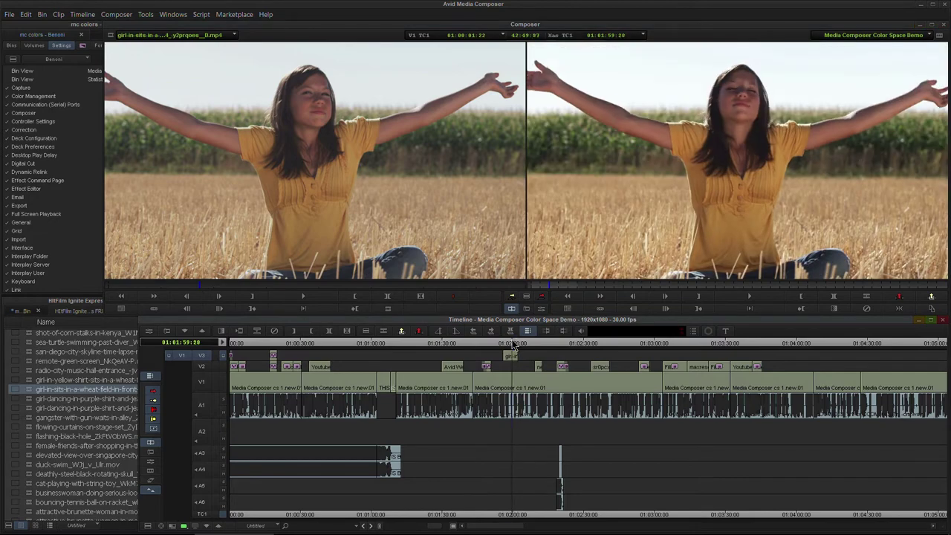
{"action": "right_click", "coordinate": [764, 227]}
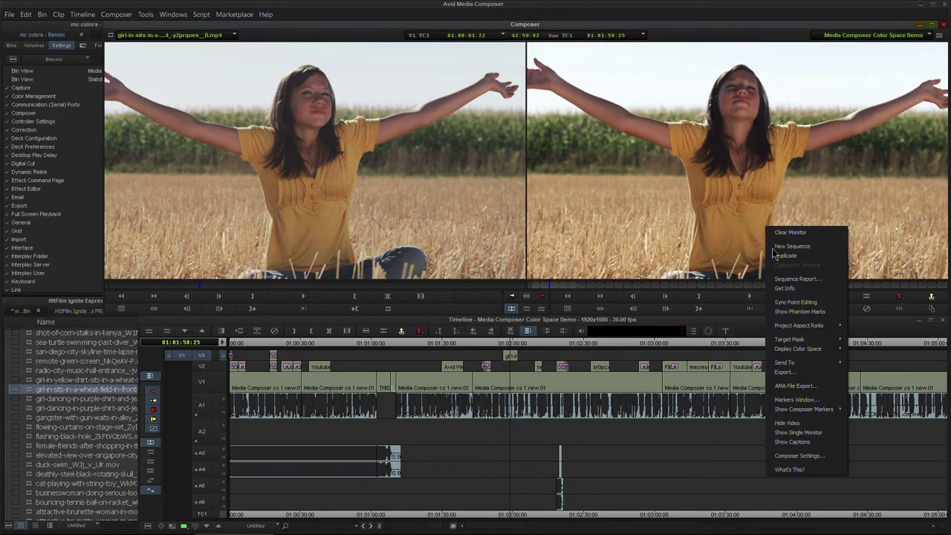
{"action": "mouse_move", "coordinate": [797, 348]}
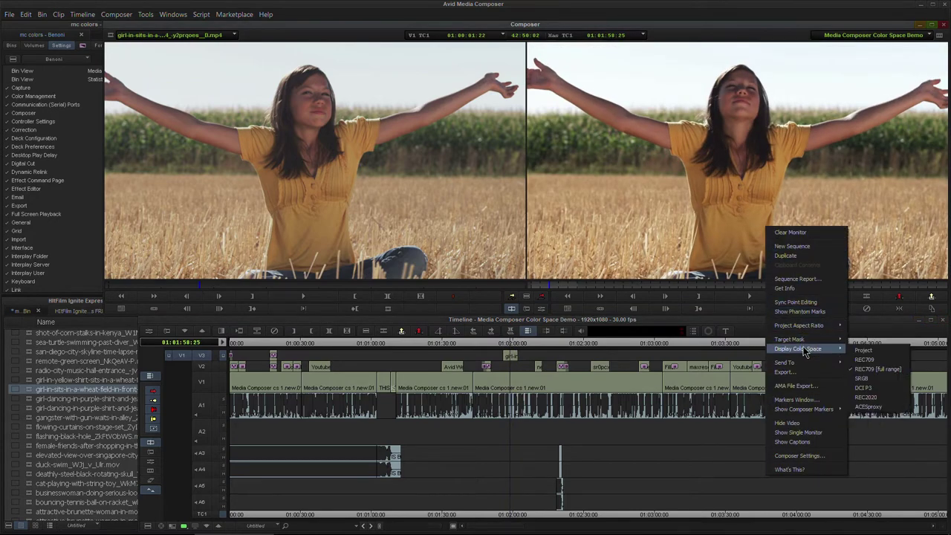
{"action": "left_click", "coordinate": [875, 349]}
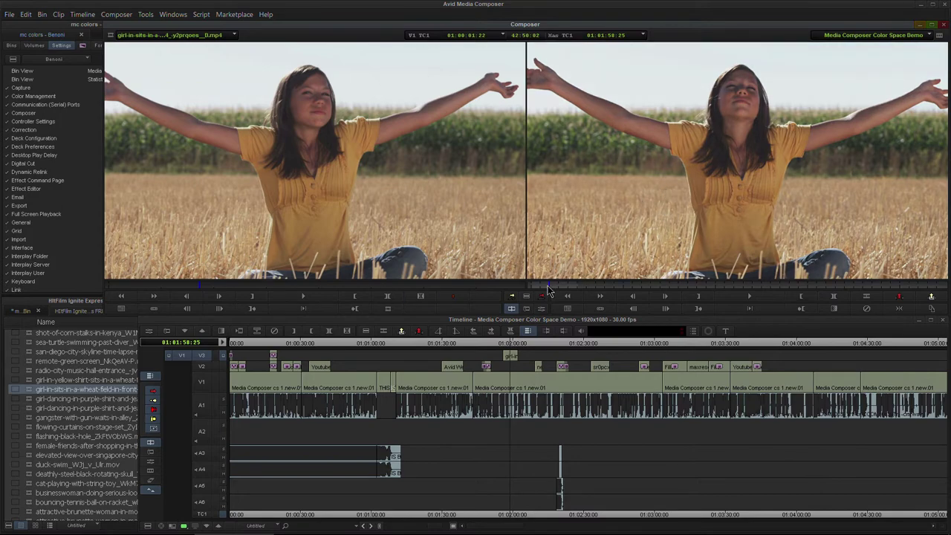
Step: Scrub both monitors to compare, then return the record monitor to REC709 full range
{"action": "mouse_move", "coordinate": [550, 288]}
{"action": "left_mouse_down"}
{"action": "mouse_move", "coordinate": [590, 288]}
{"action": "mouse_move", "coordinate": [548, 296]}
{"action": "left_mouse_up"}
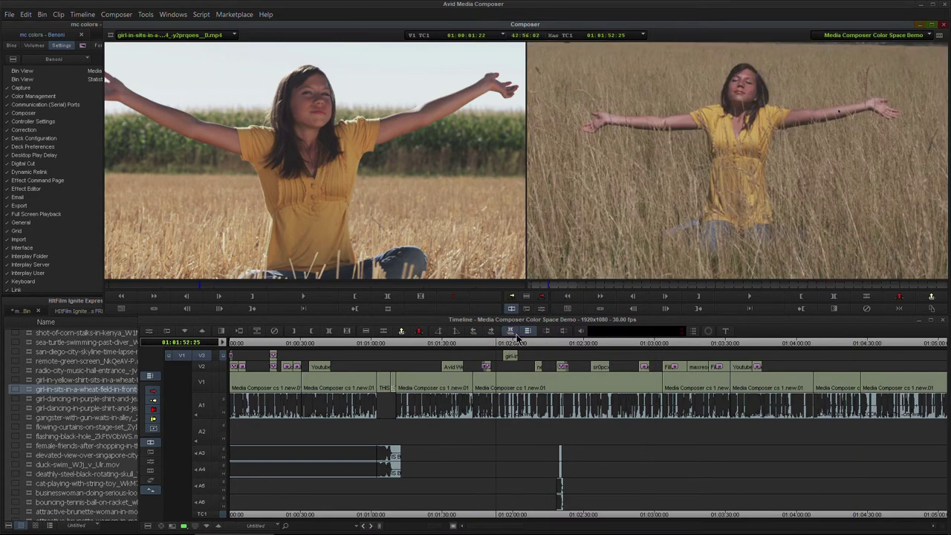
{"action": "left_click", "coordinate": [512, 344]}
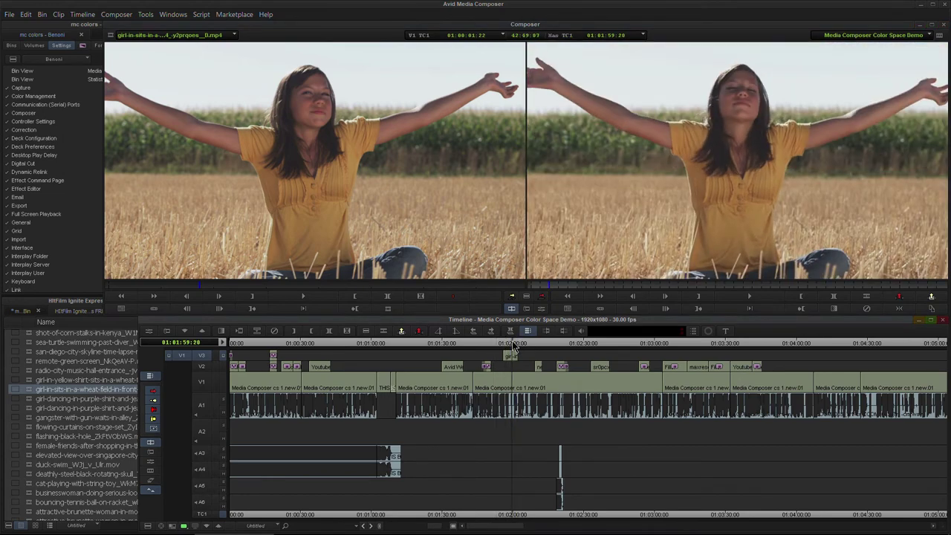
{"action": "left_click_drag", "start_coordinate": [199, 285], "coordinate": [247, 289]}
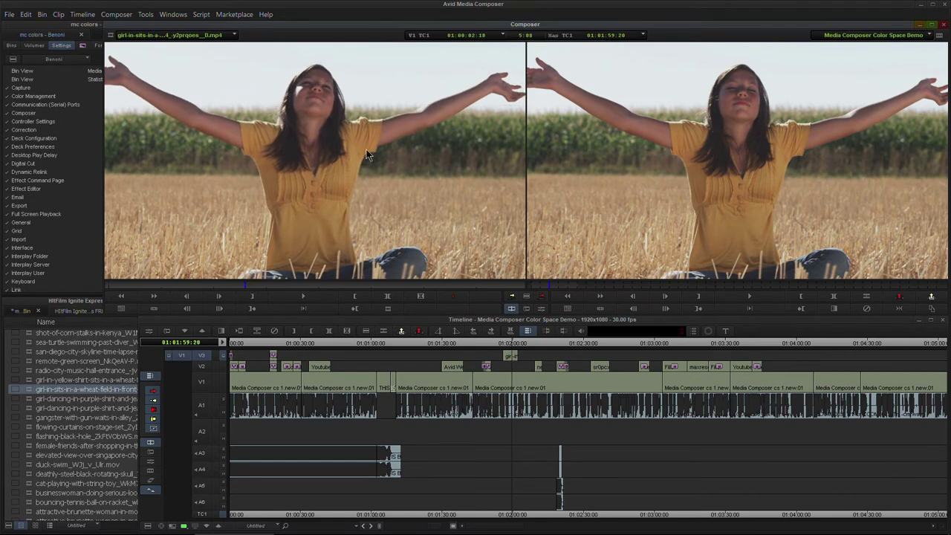
{"action": "right_click", "coordinate": [642, 147]}
{"action": "mouse_move", "coordinate": [707, 269]}
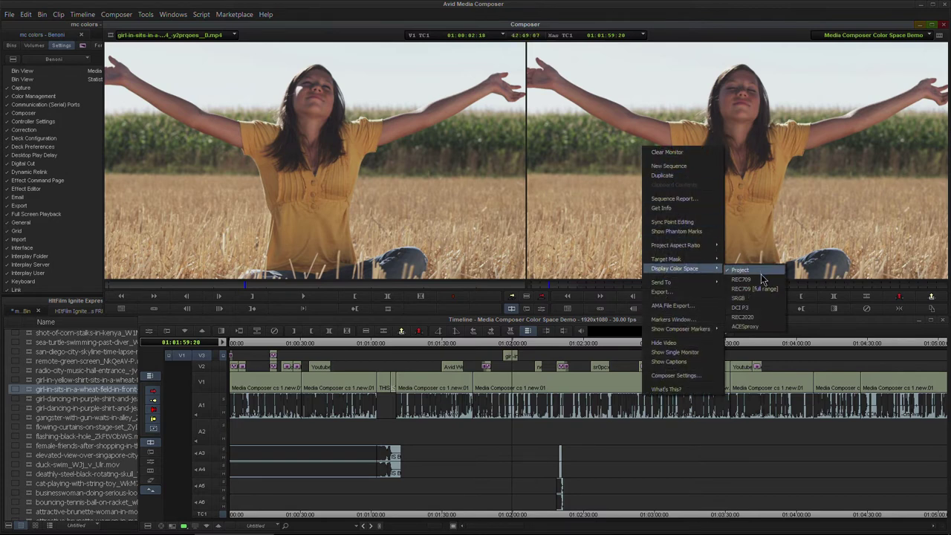
{"action": "left_click", "coordinate": [760, 290]}
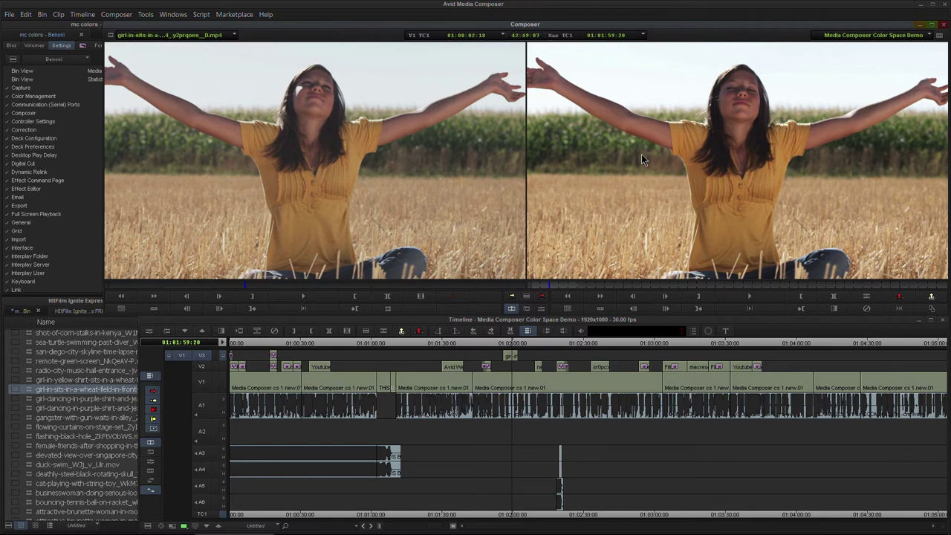
{"action": "double_click", "coordinate": [26, 206]}
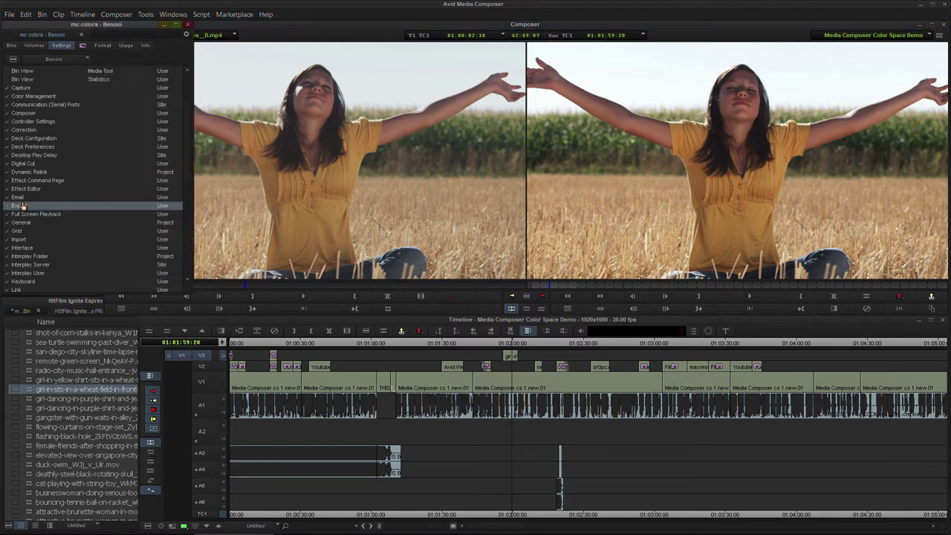
{"action": "left_click", "coordinate": [560, 371]}
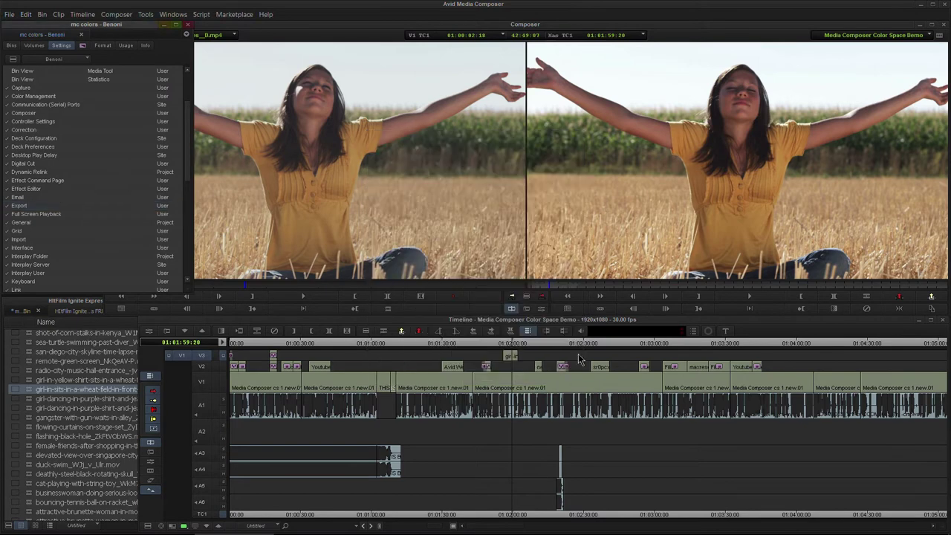
{"action": "left_click", "coordinate": [497, 214]}
{"action": "right_click", "coordinate": [598, 153]}
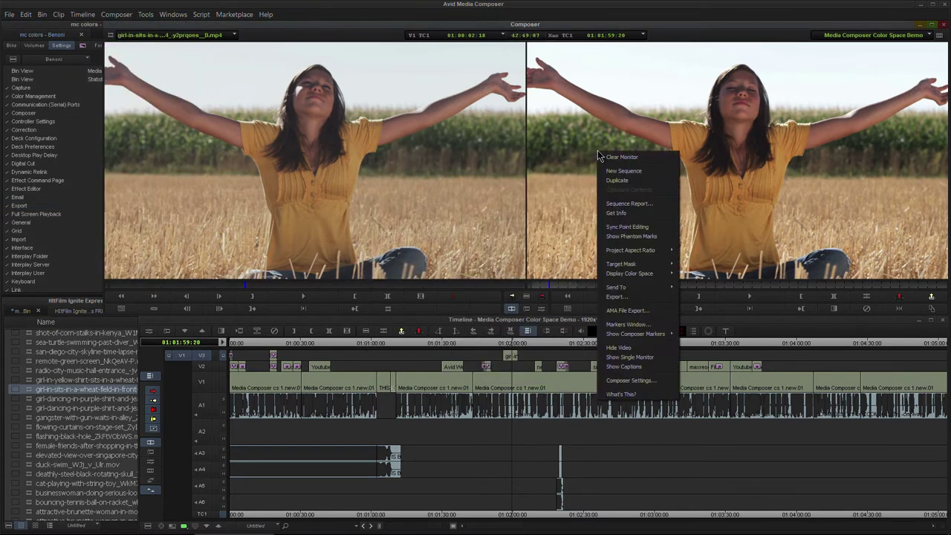
{"action": "mouse_move", "coordinate": [647, 275]}
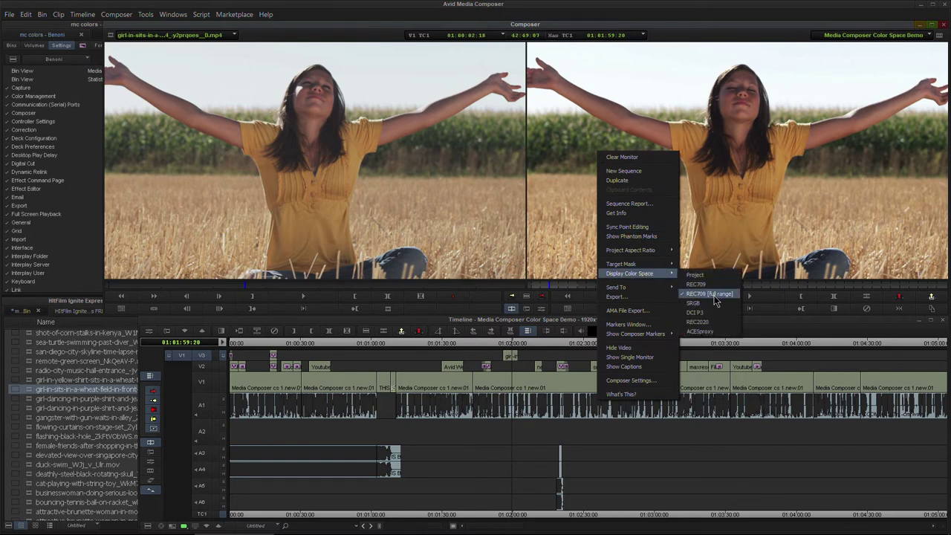
{"action": "left_click", "coordinate": [782, 195]}
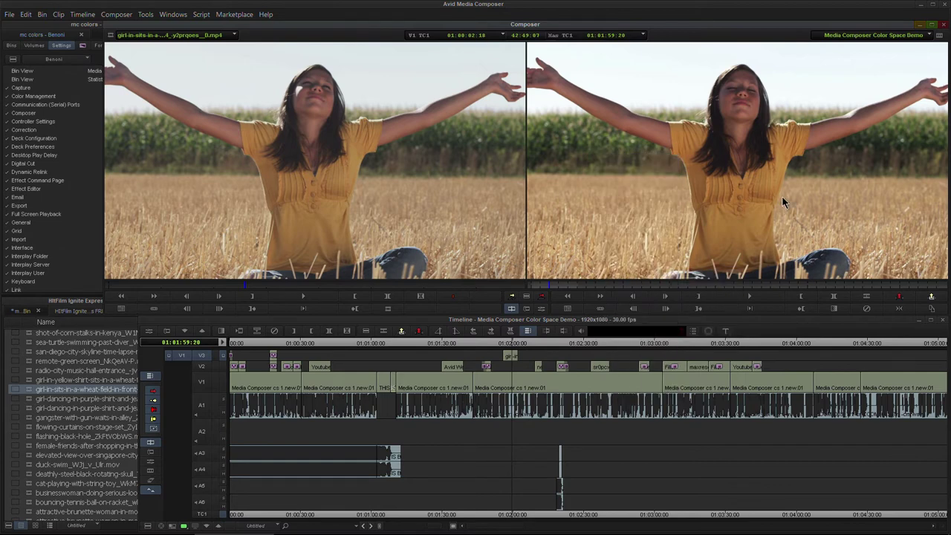
{"action": "left_click", "coordinate": [510, 350]}
{"action": "left_click_drag", "start_coordinate": [510, 350], "coordinate": [512, 351]}
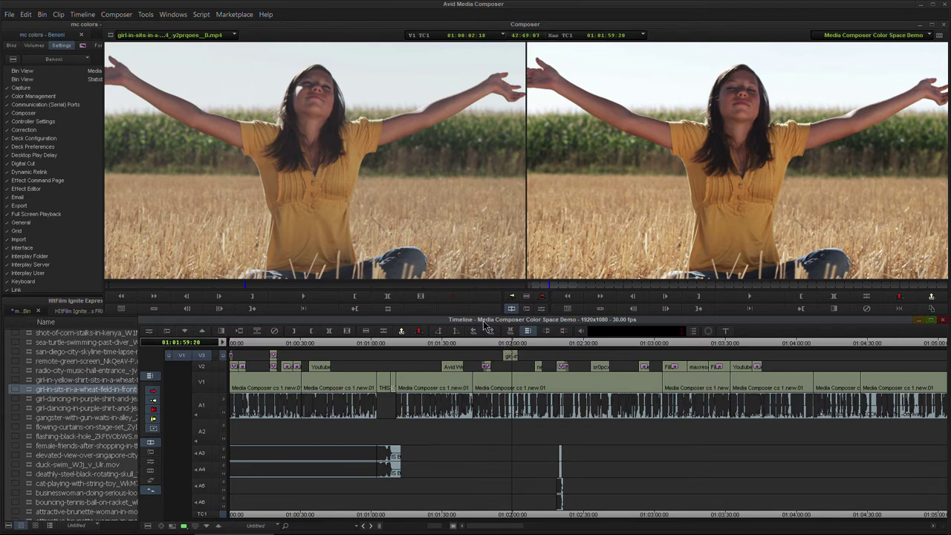
Step: Keep REC709 [full range] in Full Screen Playback settings, then preview the record image full screen and exit
{"action": "double_click", "coordinate": [30, 241]}
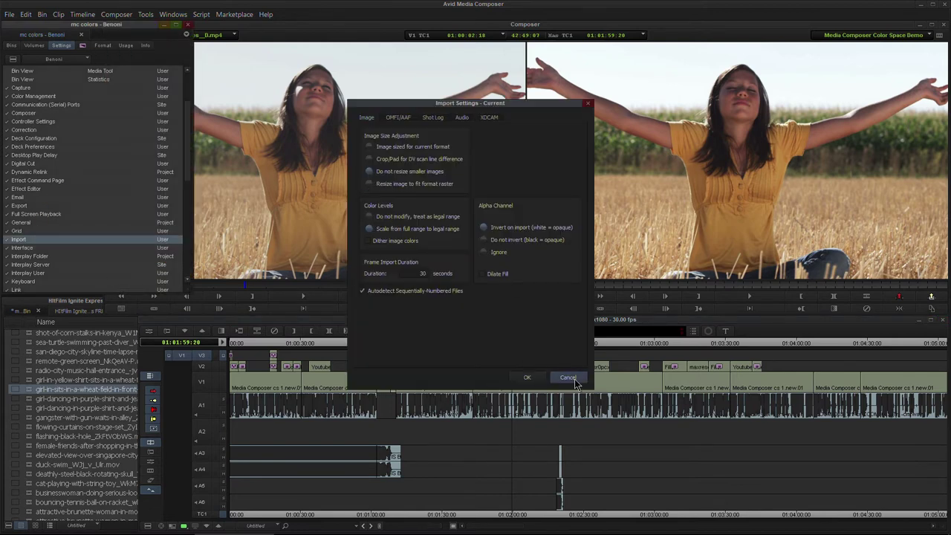
{"action": "left_click", "coordinate": [571, 379]}
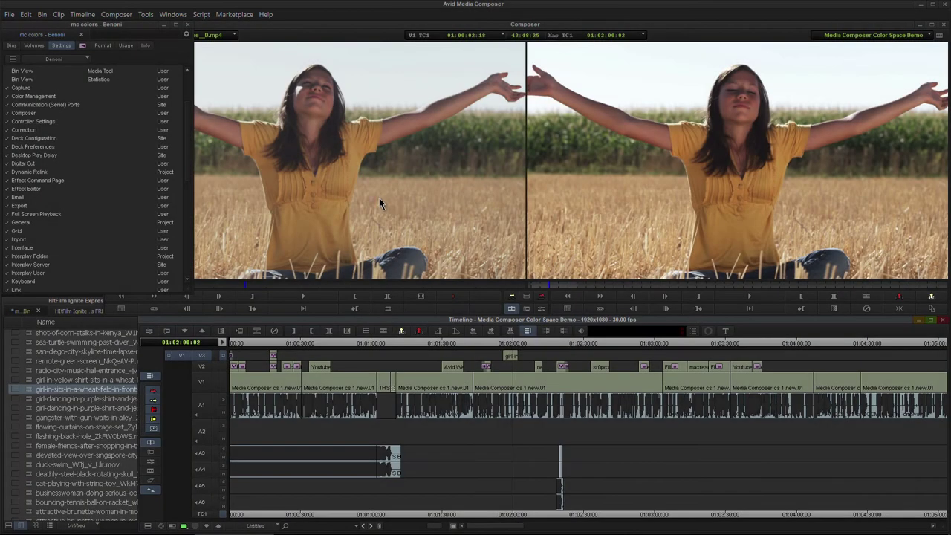
{"action": "double_click", "coordinate": [50, 216]}
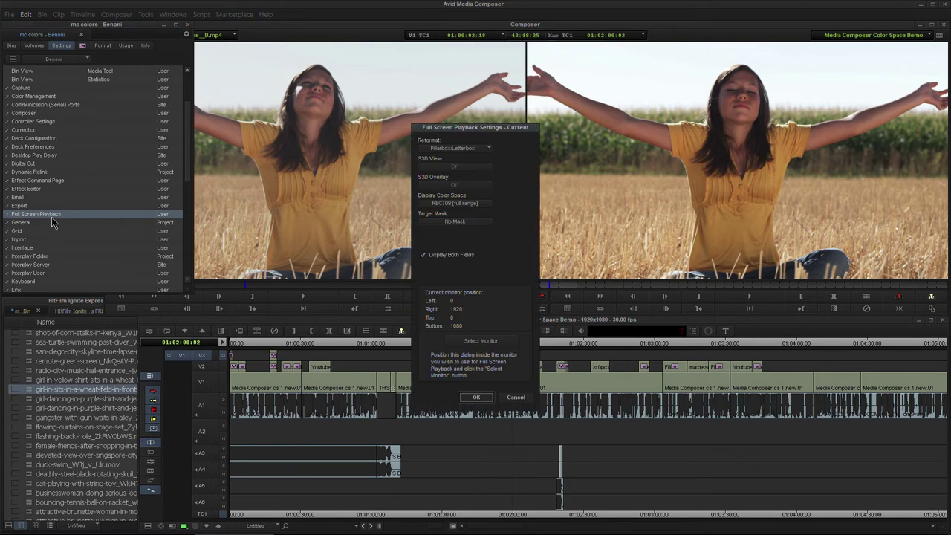
{"action": "left_click", "coordinate": [469, 207]}
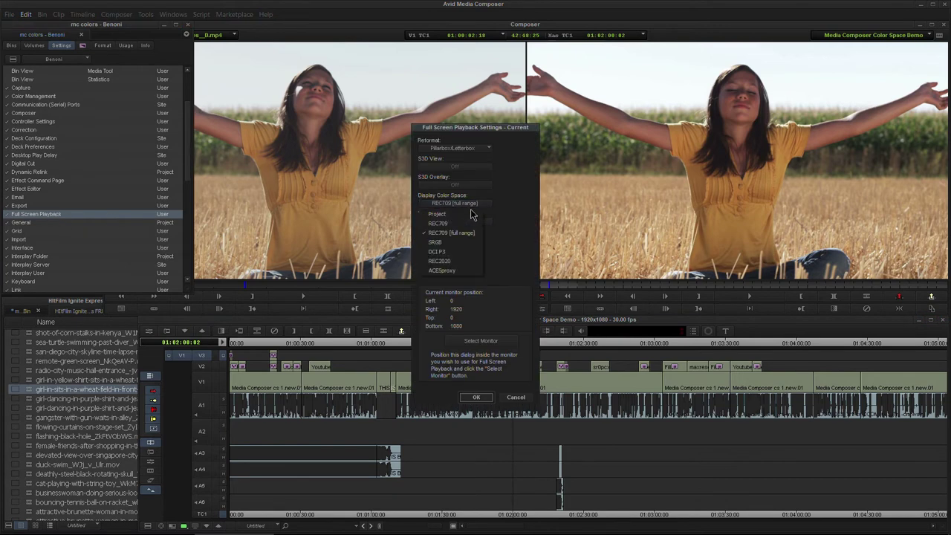
{"action": "left_click", "coordinate": [524, 252]}
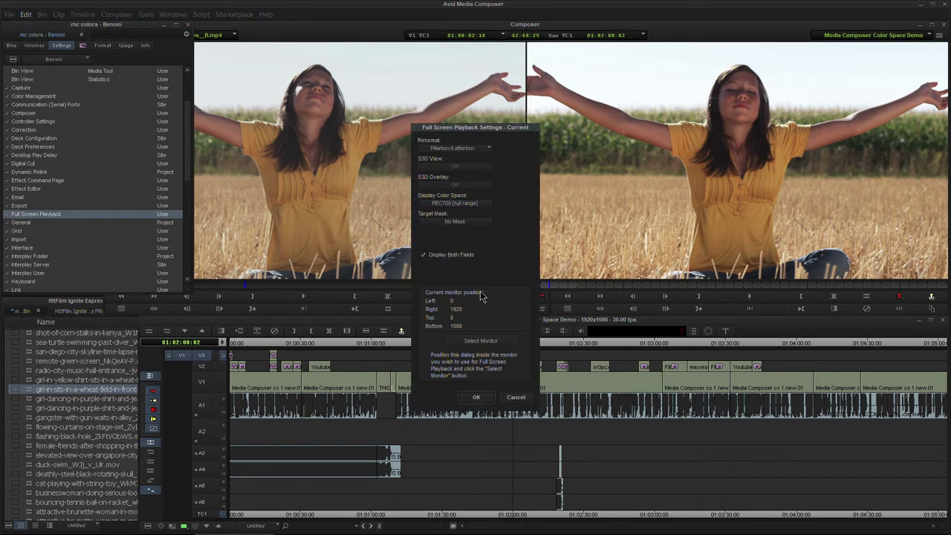
{"action": "left_click", "coordinate": [476, 397]}
{"action": "key", "text": "ctrl+shift+f"}
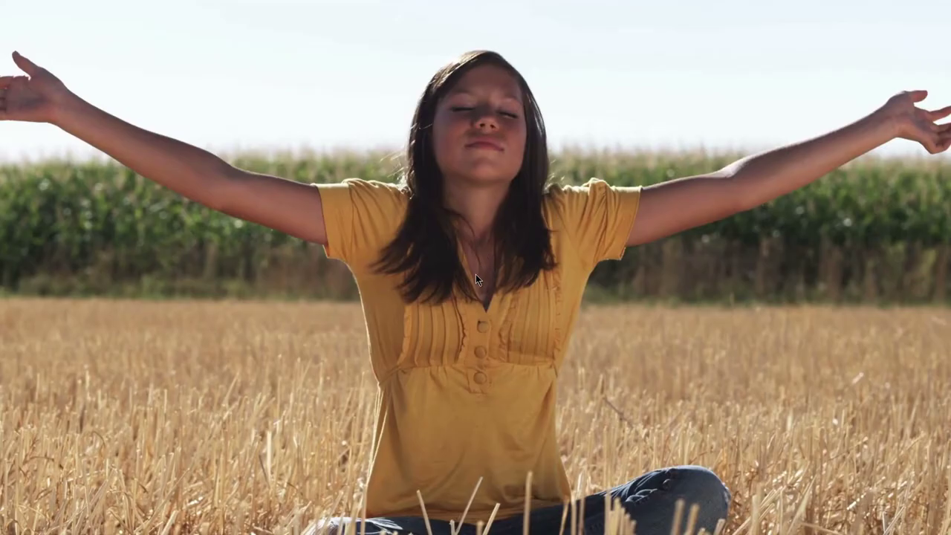
{"action": "key", "text": "ctrl+shift+f"}
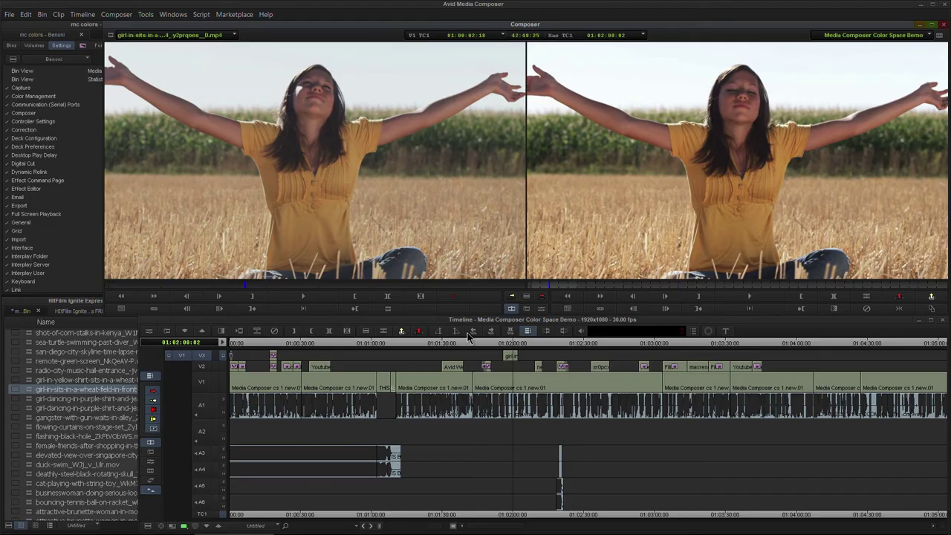
Step: Set the source monitor's display colour space to REC709
{"action": "right_click", "coordinate": [397, 150]}
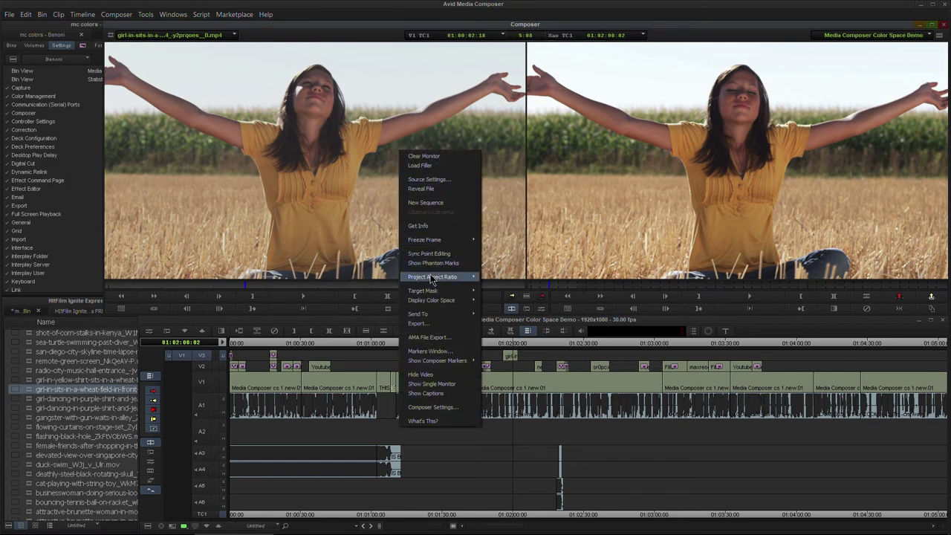
{"action": "mouse_move", "coordinate": [457, 276]}
{"action": "mouse_move", "coordinate": [431, 301]}
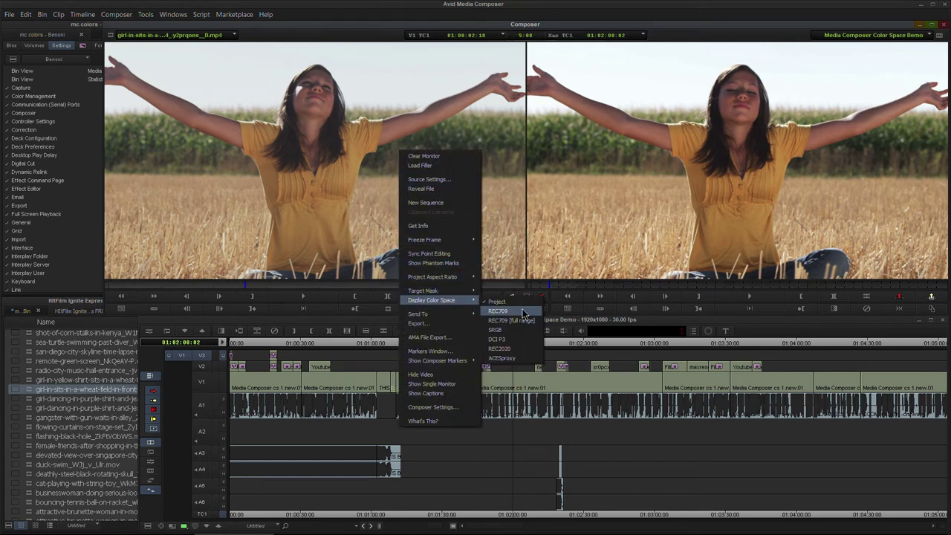
{"action": "left_click", "coordinate": [512, 320]}
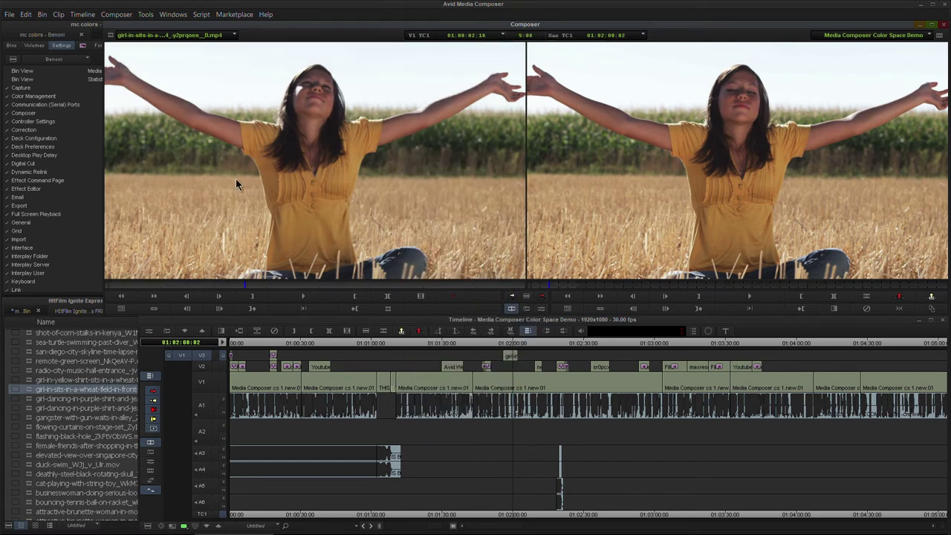
{"action": "right_click", "coordinate": [332, 173]}
{"action": "mouse_move", "coordinate": [384, 324]}
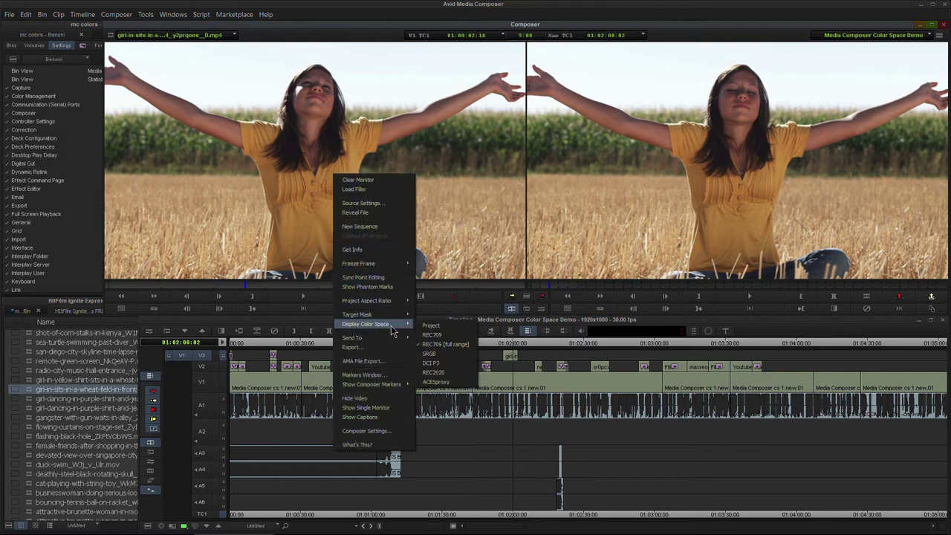
{"action": "left_click", "coordinate": [437, 327]}
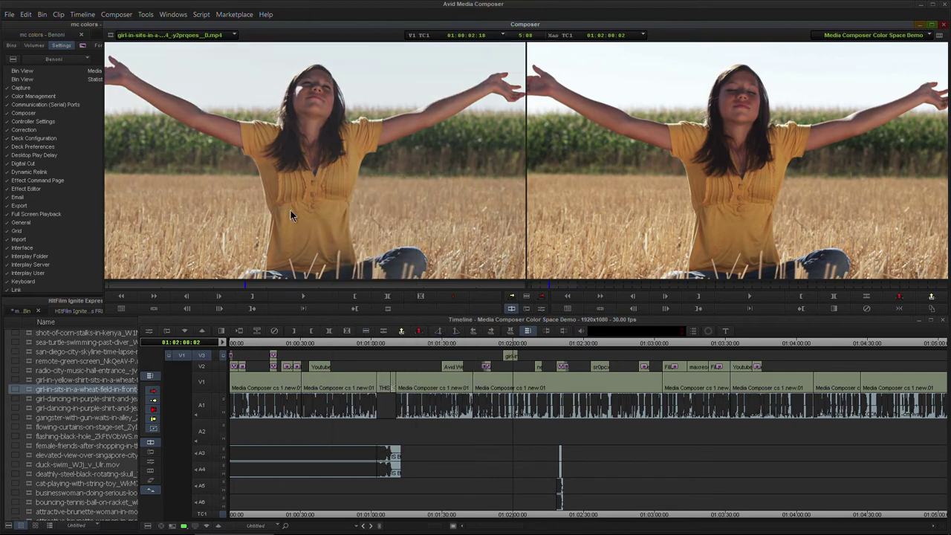
Step: Set the record monitor to REC709 and play the sequence from the timeline
{"action": "right_click", "coordinate": [640, 172]}
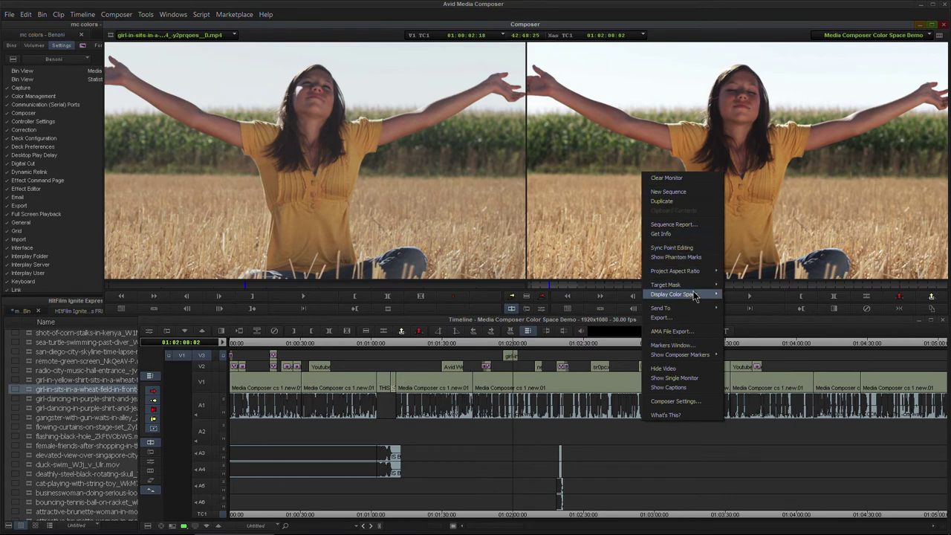
{"action": "mouse_move", "coordinate": [694, 295]}
{"action": "left_click", "coordinate": [758, 308]}
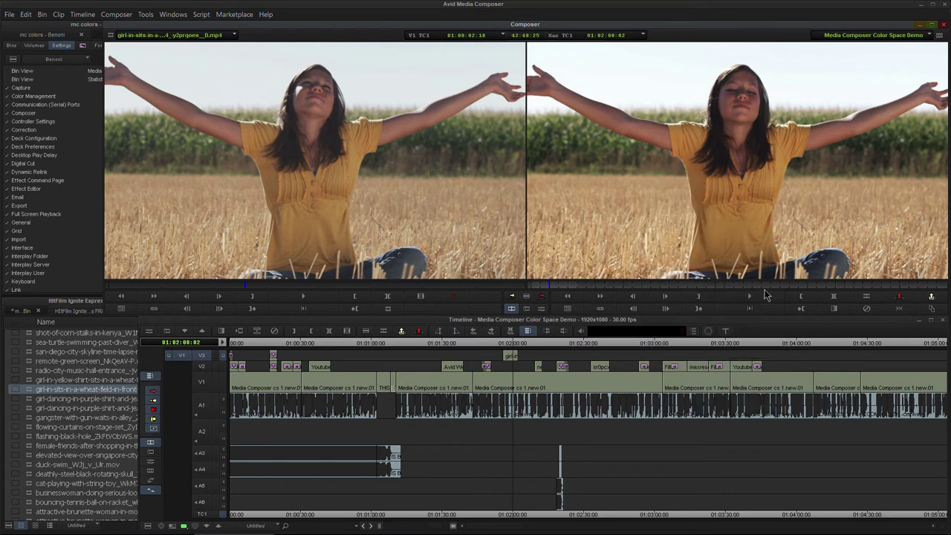
{"action": "left_click", "coordinate": [515, 346]}
{"action": "key", "text": "space"}
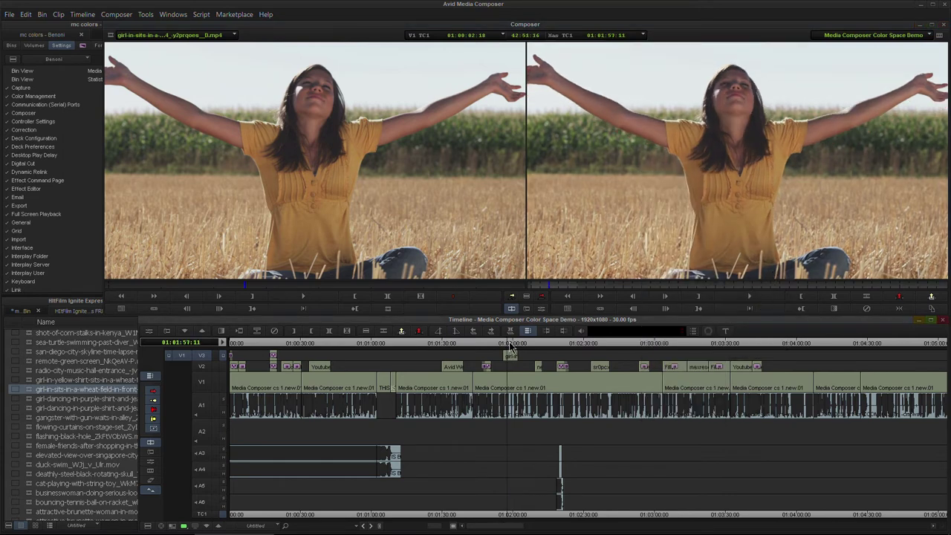
Step: Apply NewBlue Film Effects' Film Color to the wheat-field clip and open its Effect Editor
{"action": "left_click", "coordinate": [83, 46]}
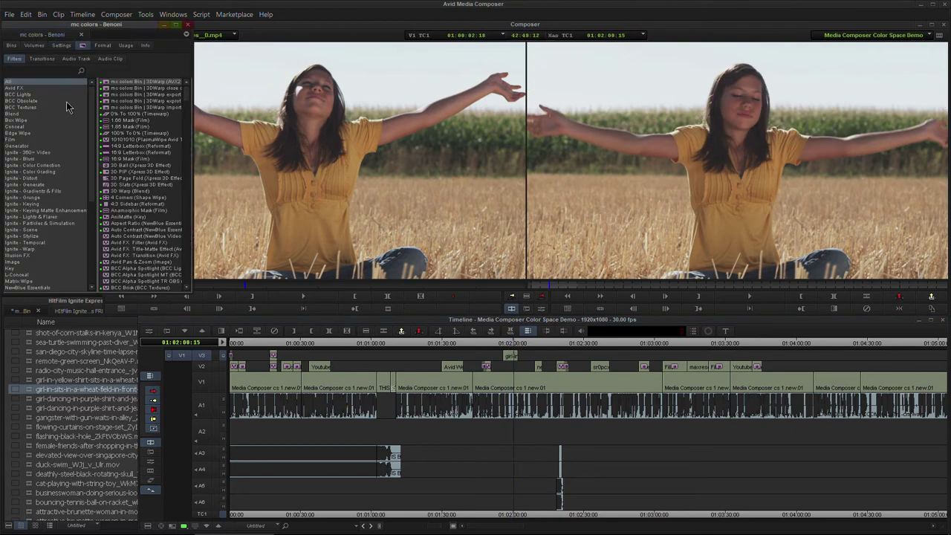
{"action": "left_click", "coordinate": [35, 199]}
{"action": "scroll", "coordinate": [42, 205], "scroll_direction": "down", "scroll_amount": 4}
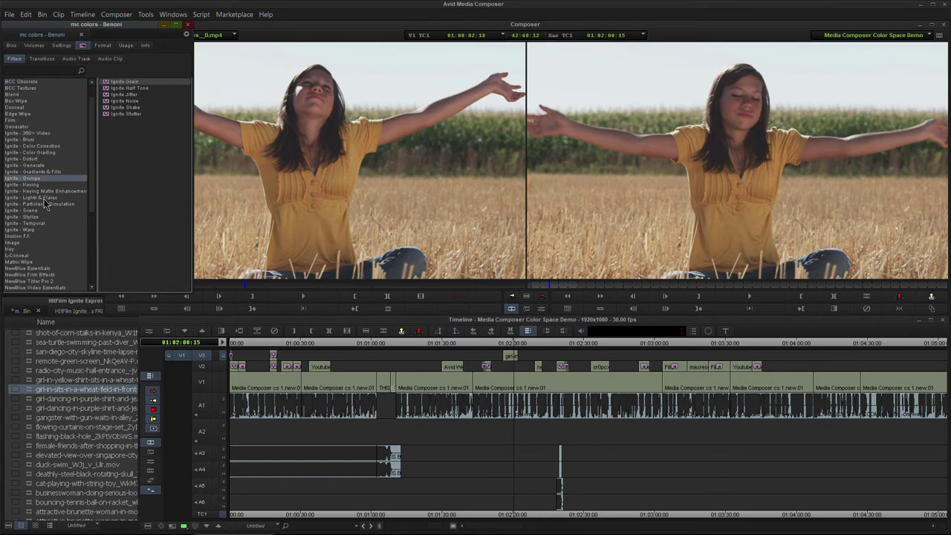
{"action": "left_click", "coordinate": [47, 217]}
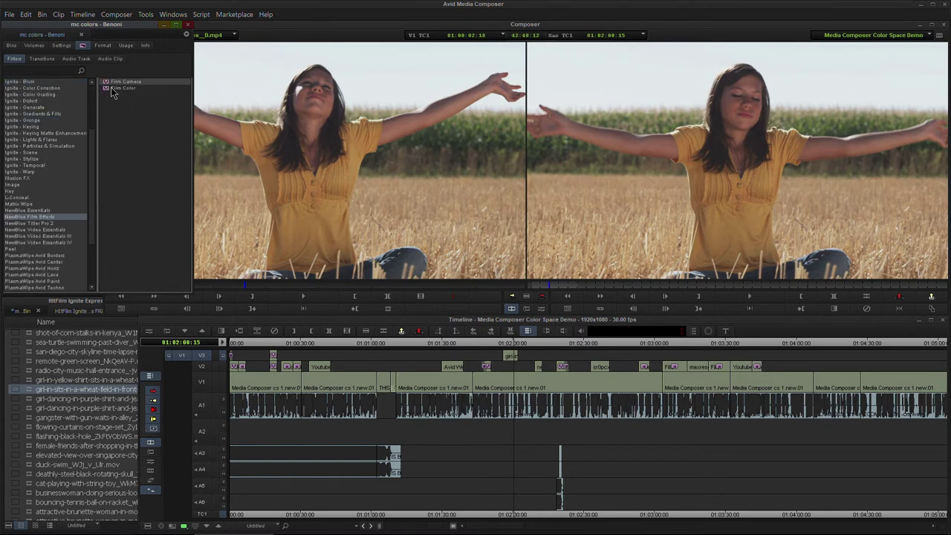
{"action": "left_click", "coordinate": [113, 88]}
{"action": "left_click_drag", "start_coordinate": [512, 357], "coordinate": [512, 358]}
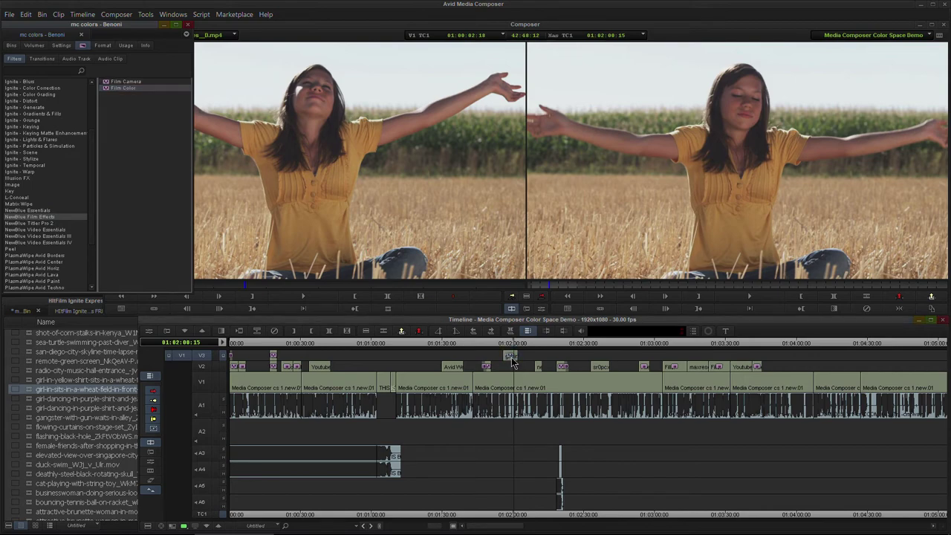
{"action": "left_click", "coordinate": [539, 311]}
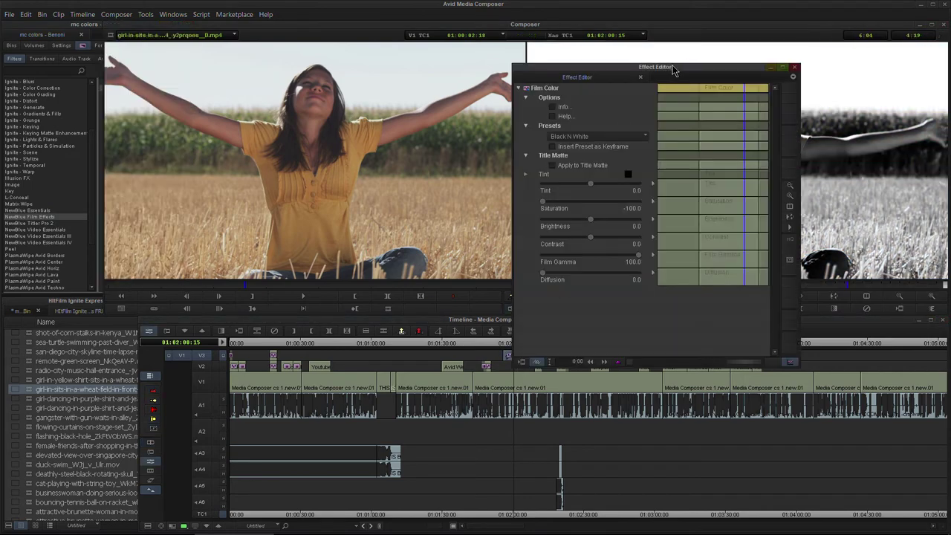
Step: Move the Effect Editor aside, close it, and check the record monitor's display colour space options
{"action": "left_click_drag", "start_coordinate": [671, 67], "coordinate": [334, 61]}
{"action": "left_click", "coordinate": [458, 62]}
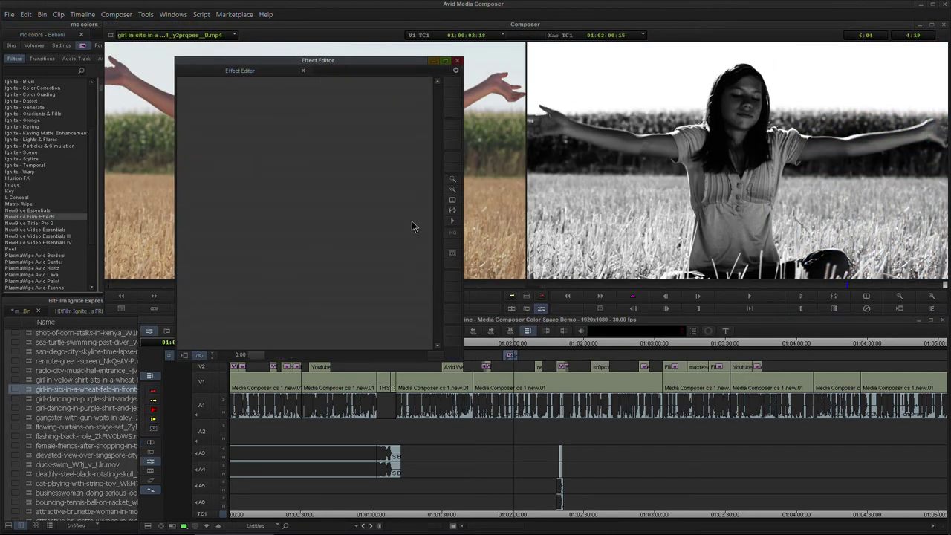
{"action": "right_click", "coordinate": [592, 182]}
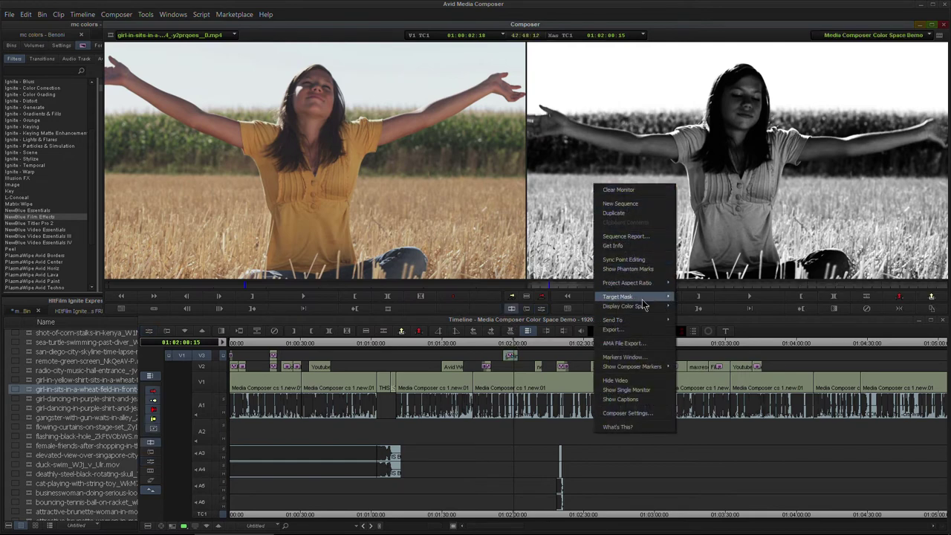
{"action": "mouse_move", "coordinate": [669, 308]}
{"action": "left_click", "coordinate": [695, 318]}
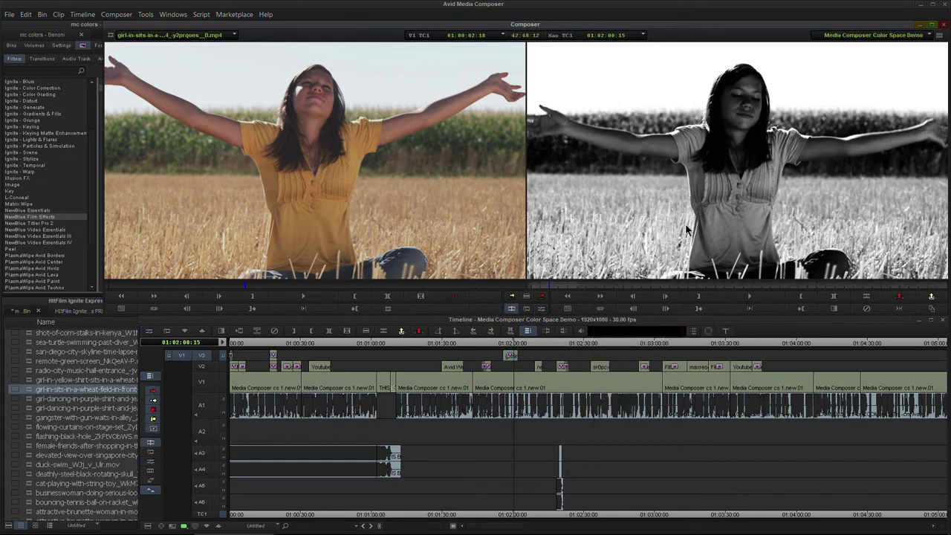
Step: Reopen the Film Color settings, reset the preset to (None), and close them
{"action": "left_click", "coordinate": [541, 309]}
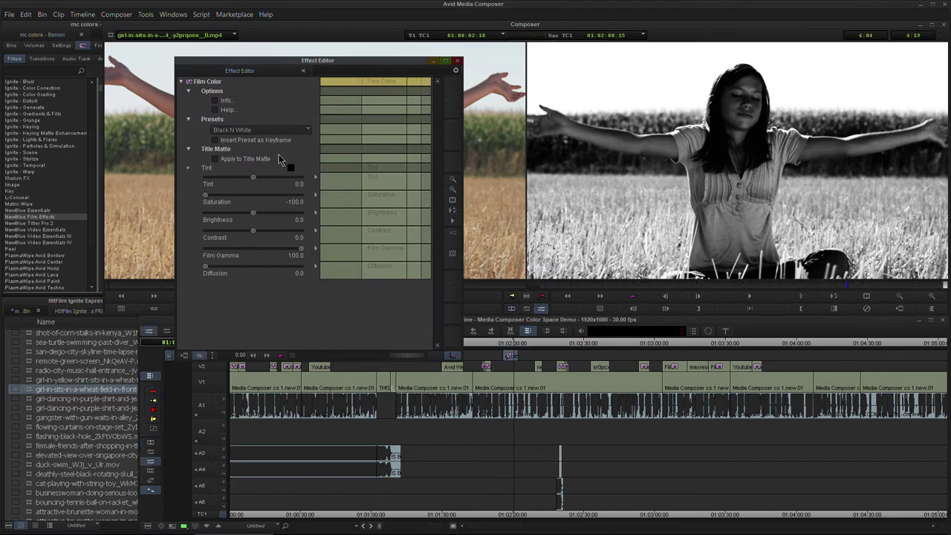
{"action": "left_click", "coordinate": [301, 249]}
{"action": "left_click", "coordinate": [456, 63]}
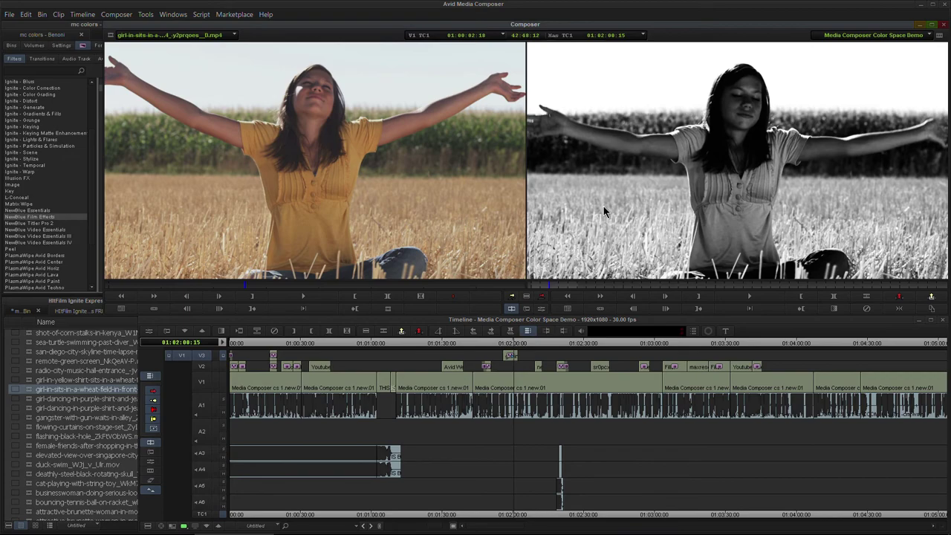
Step: Preview full screen, set the record monitor to REC709 [full range], and reopen Film Color settings
{"action": "key", "text": "ctrl+shift+f"}
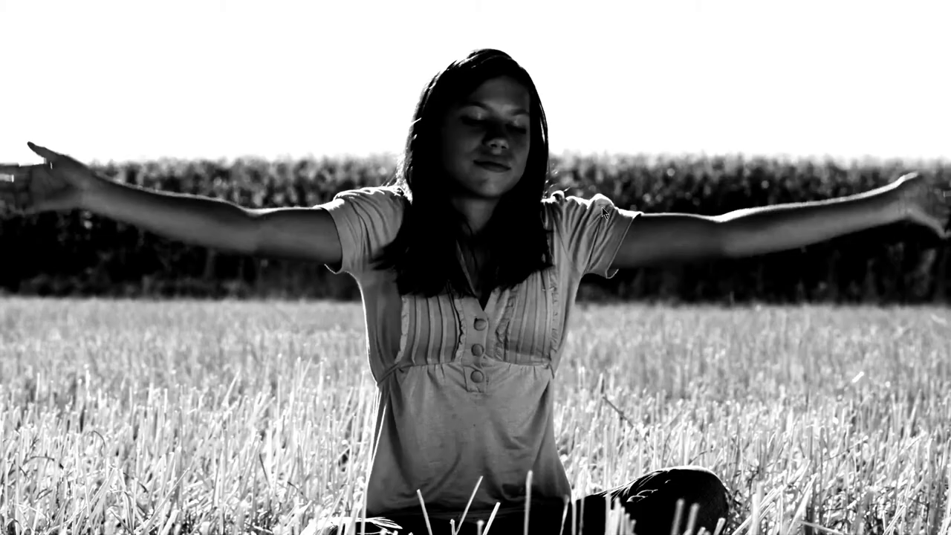
{"action": "key", "text": "ctrl+shift+f"}
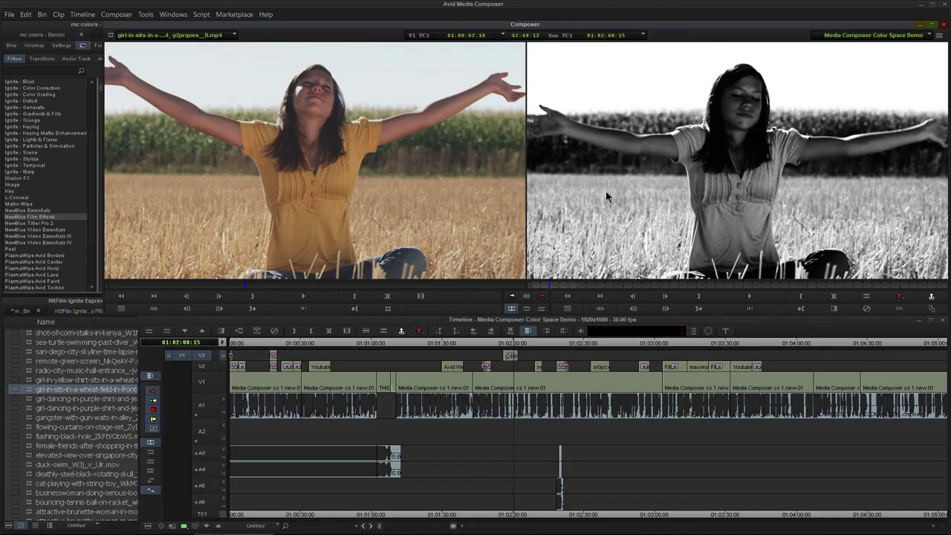
{"action": "right_click", "coordinate": [605, 191]}
{"action": "mouse_move", "coordinate": [657, 315]}
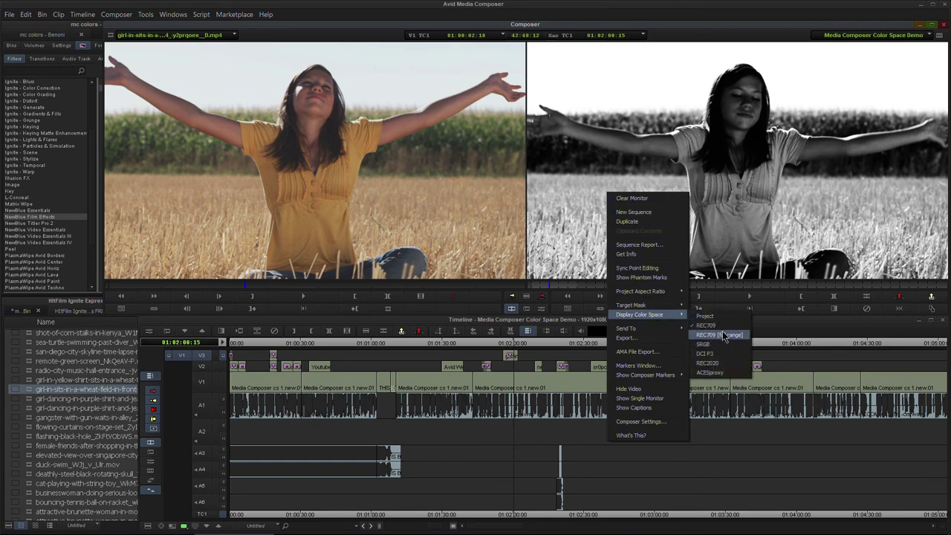
{"action": "left_click", "coordinate": [726, 338]}
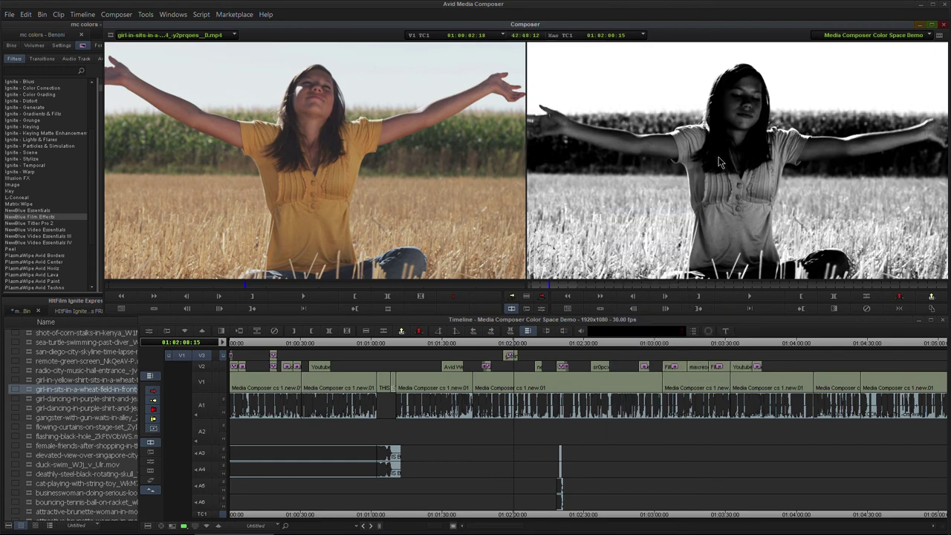
{"action": "left_click", "coordinate": [541, 308]}
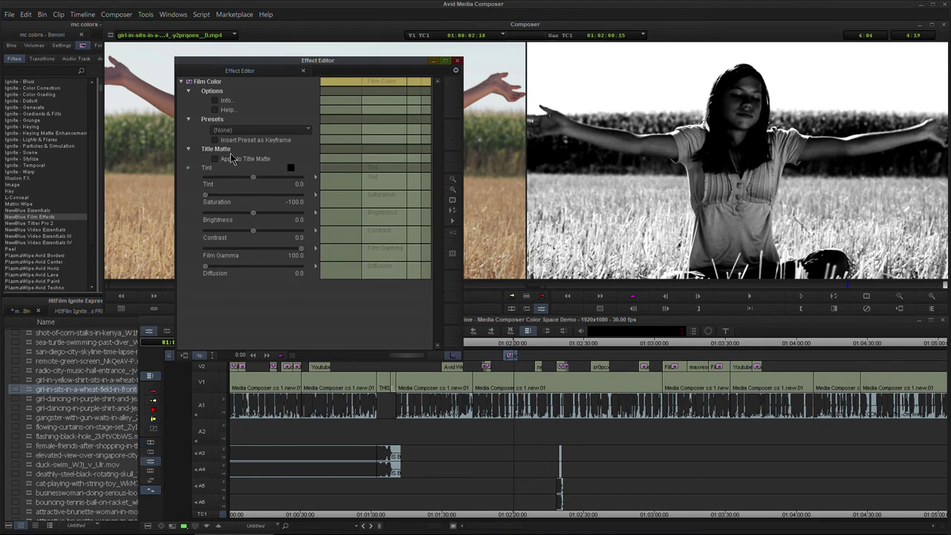
Step: Set Film Color's Film Gamma to 72.6, close the Effect Editor, and activate the Composer window
{"action": "mouse_move", "coordinate": [293, 256]}
{"action": "left_mouse_down"}
{"action": "mouse_move", "coordinate": [262, 254]}
{"action": "mouse_move", "coordinate": [297, 253]}
{"action": "left_mouse_up"}
{"action": "left_click", "coordinate": [456, 60]}
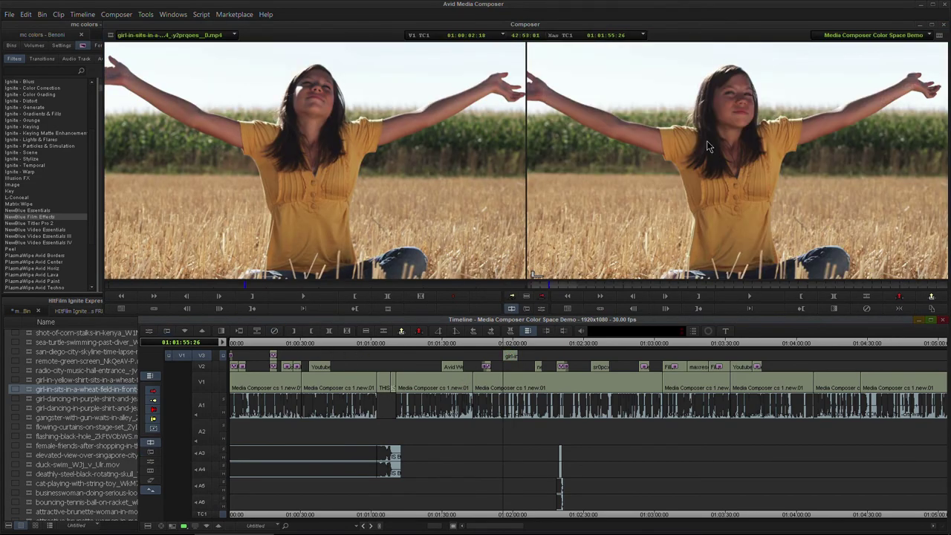
{"action": "left_click", "coordinate": [576, 227]}
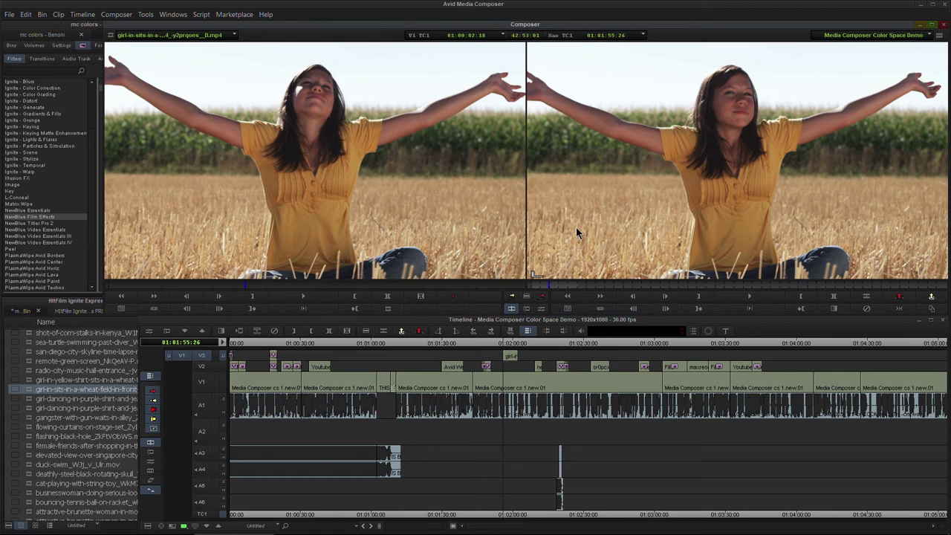
Step: Switch the record monitor to REC709 and bring the Effect Palette back to the front
{"action": "right_click", "coordinate": [599, 173]}
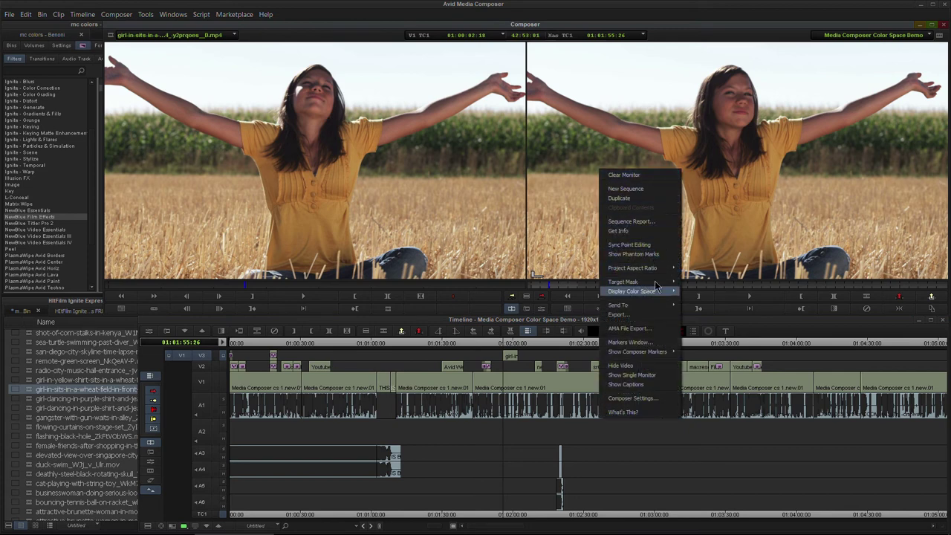
{"action": "mouse_move", "coordinate": [666, 293]}
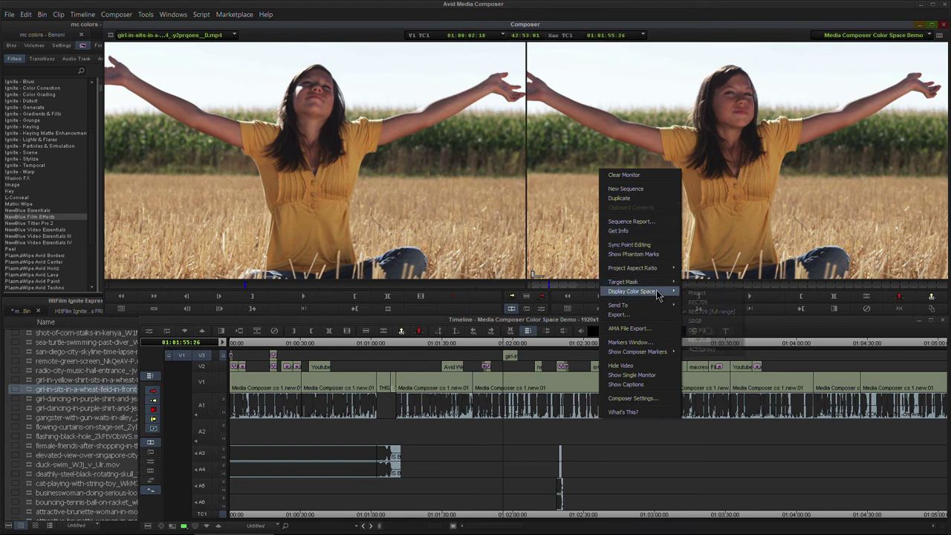
{"action": "left_click", "coordinate": [698, 301]}
{"action": "right_click", "coordinate": [620, 193]}
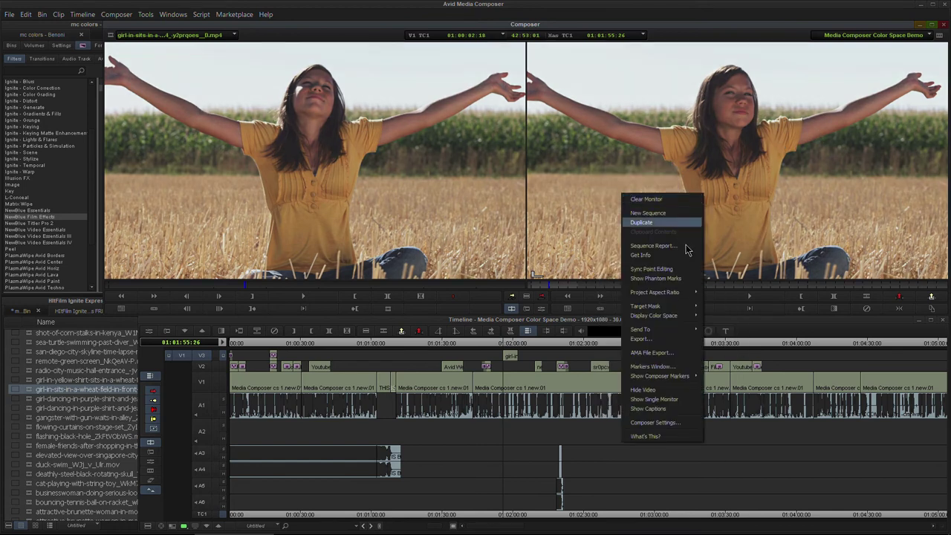
{"action": "left_click", "coordinate": [461, 191]}
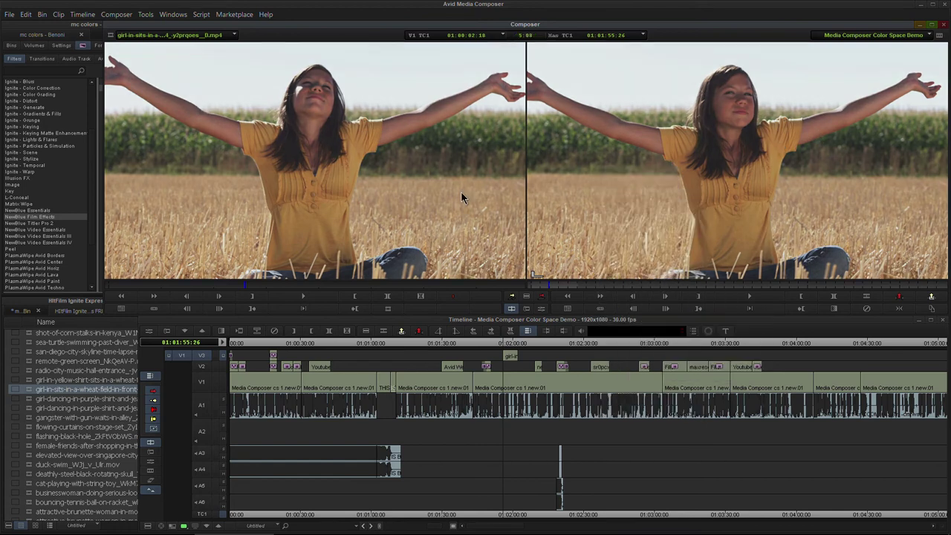
{"action": "right_click", "coordinate": [460, 191]}
{"action": "left_click", "coordinate": [37, 225]}
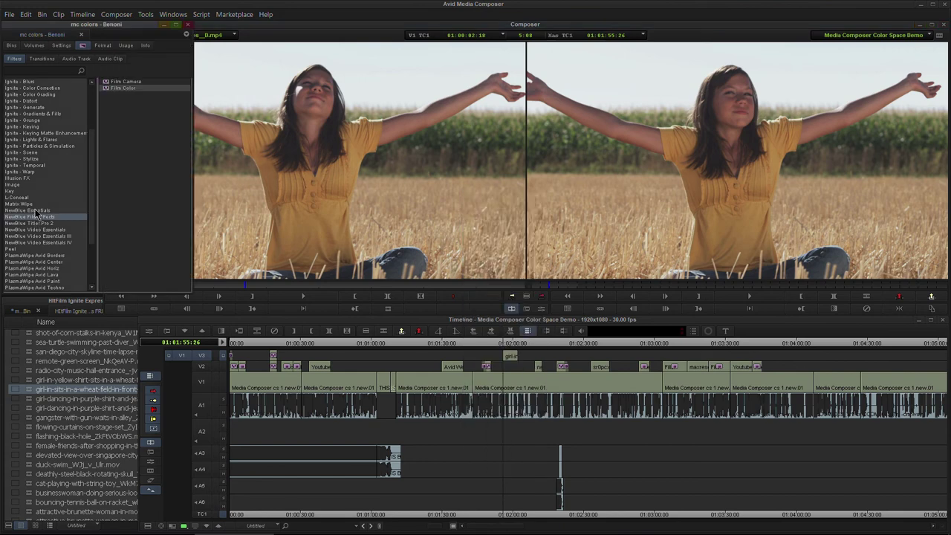
Step: Set Full Screen Playback's display color space to REC709 [full range] and confirm the settings
{"action": "left_click", "coordinate": [61, 46]}
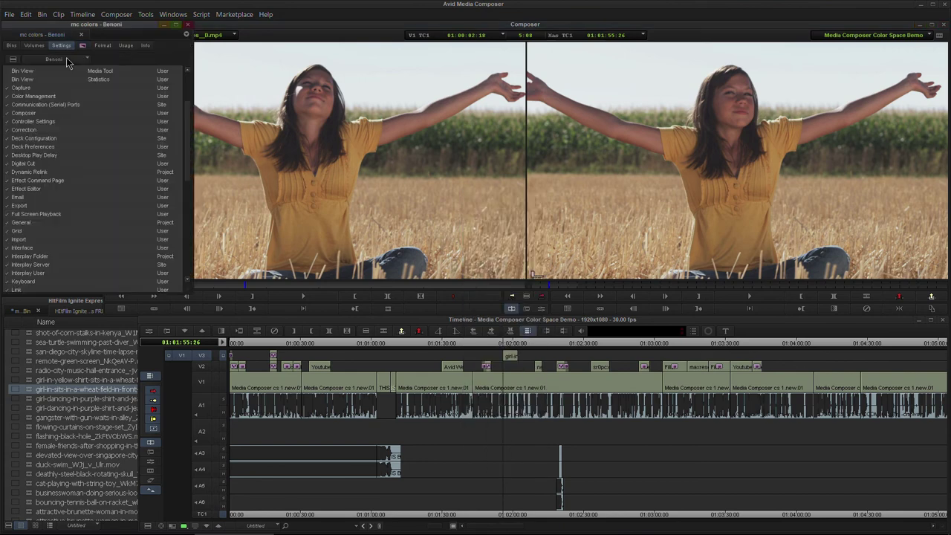
{"action": "double_click", "coordinate": [43, 214]}
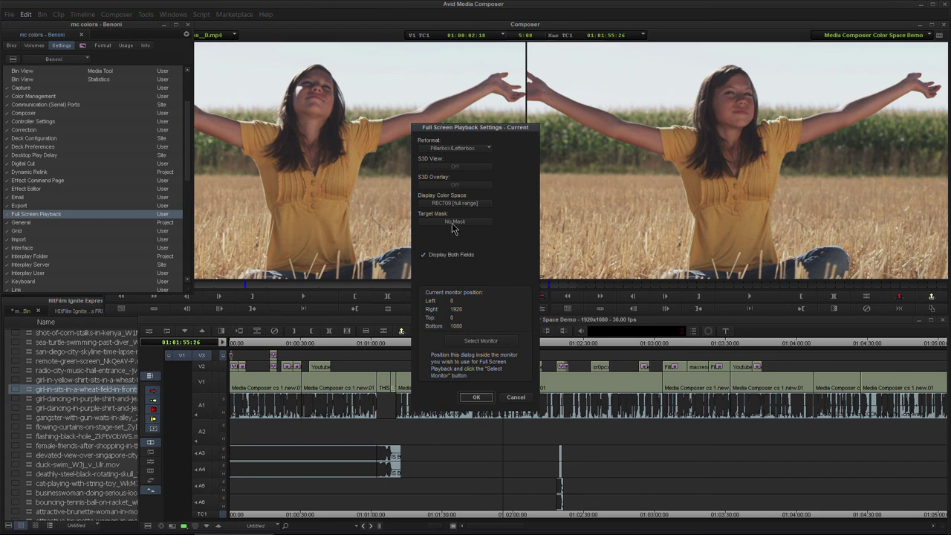
{"action": "left_click", "coordinate": [484, 206]}
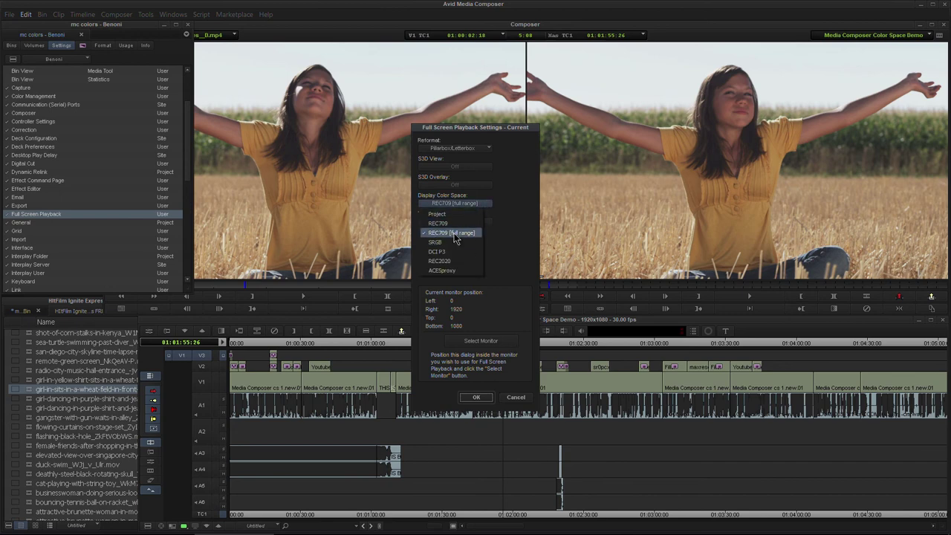
{"action": "left_click", "coordinate": [452, 224]}
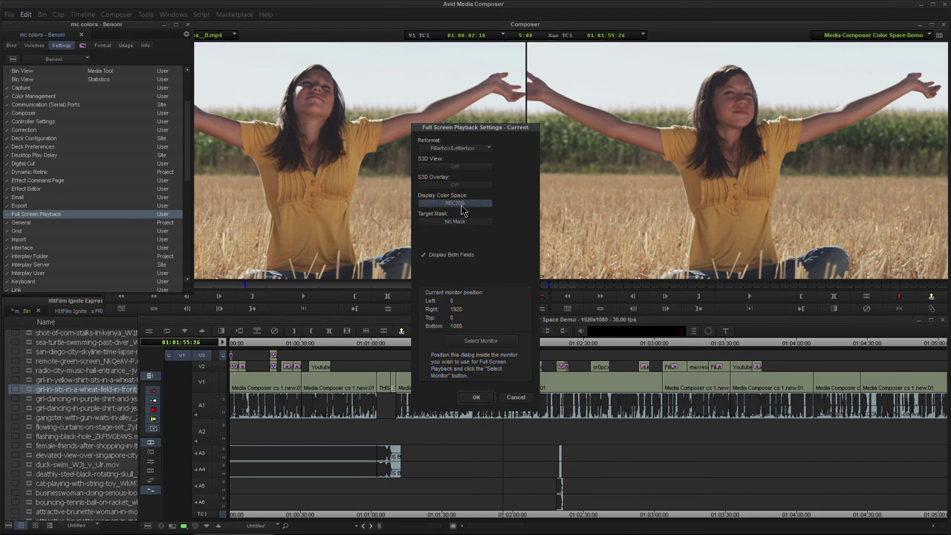
{"action": "left_click", "coordinate": [461, 204]}
{"action": "left_click", "coordinate": [454, 232]}
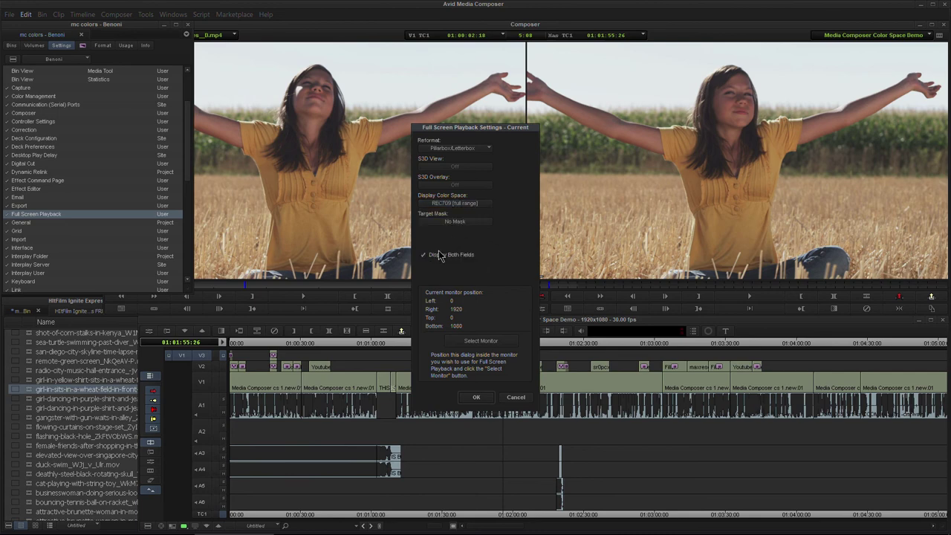
{"action": "left_click", "coordinate": [476, 397]}
{"action": "left_click", "coordinate": [355, 142]}
{"action": "right_click", "coordinate": [391, 202]}
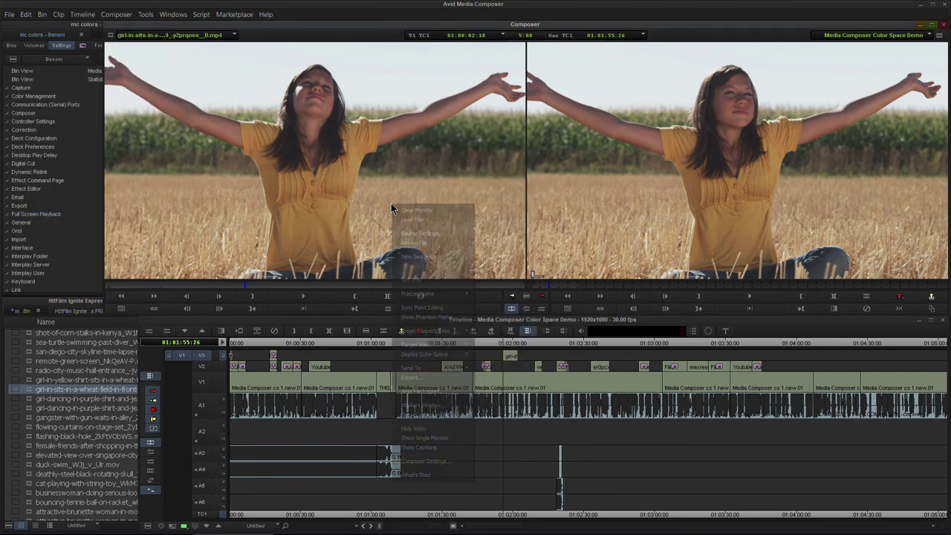
Step: Leave the source monitor unchanged and set the record monitor to REC709 [full range]
{"action": "mouse_move", "coordinate": [443, 357]}
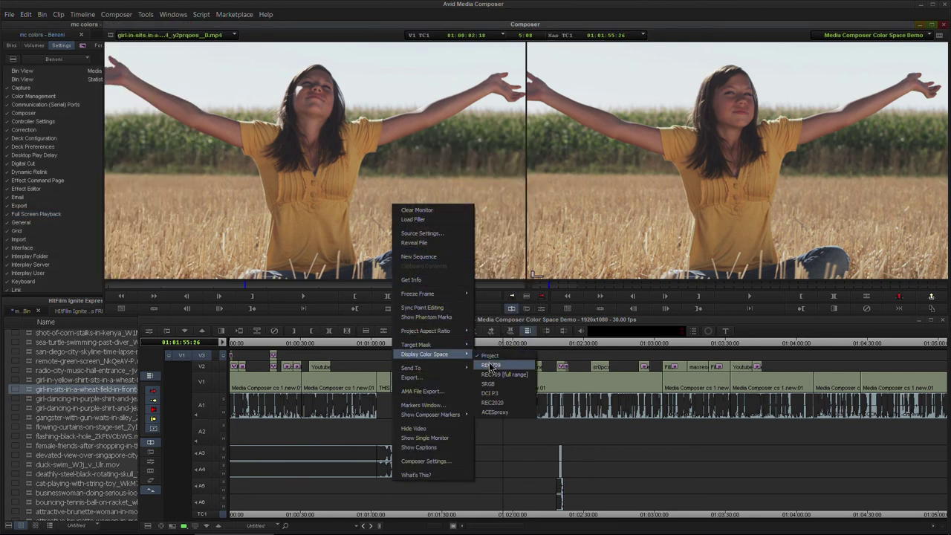
{"action": "left_click", "coordinate": [302, 171]}
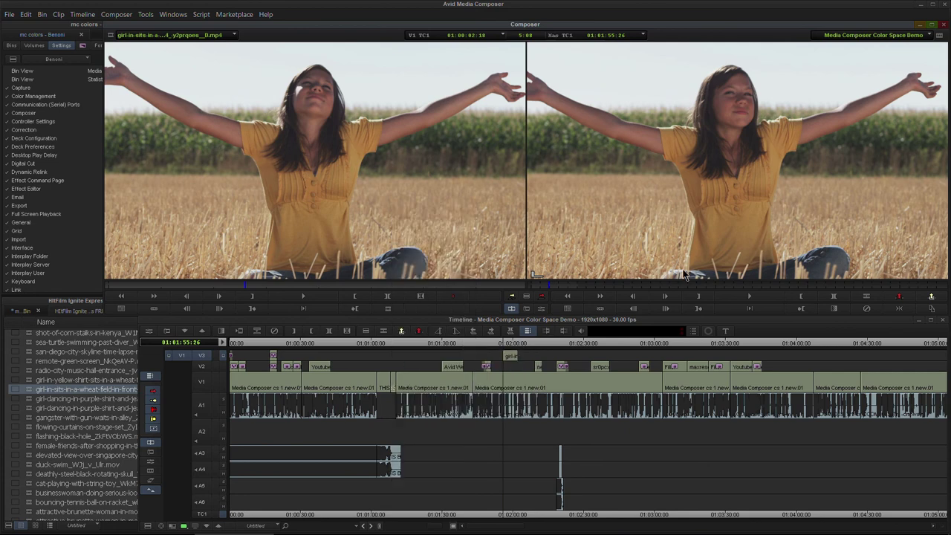
{"action": "right_click", "coordinate": [598, 140]}
{"action": "mouse_move", "coordinate": [639, 263]}
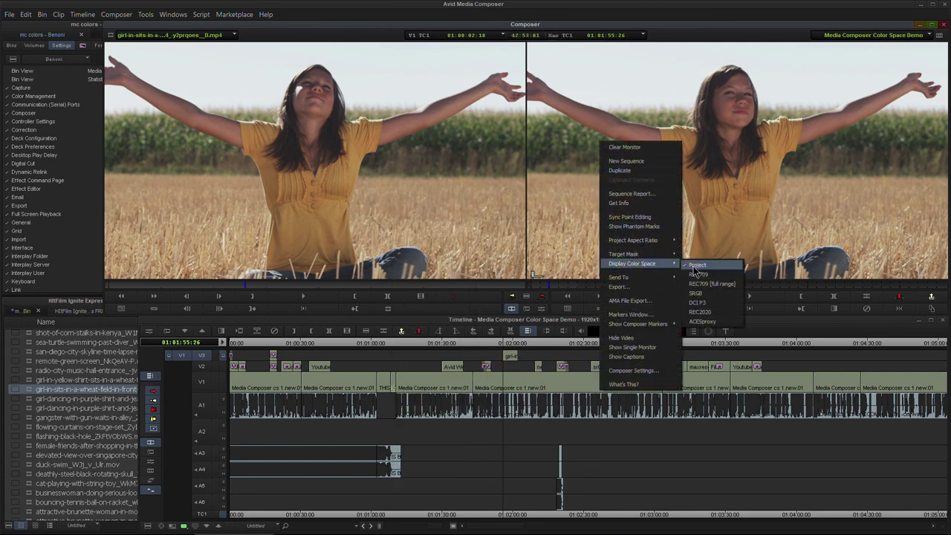
{"action": "left_click", "coordinate": [718, 283]}
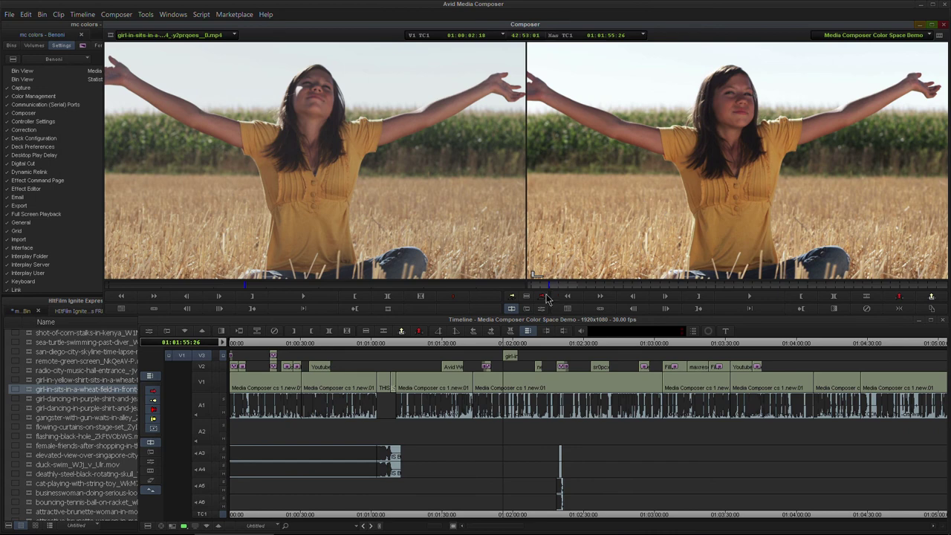